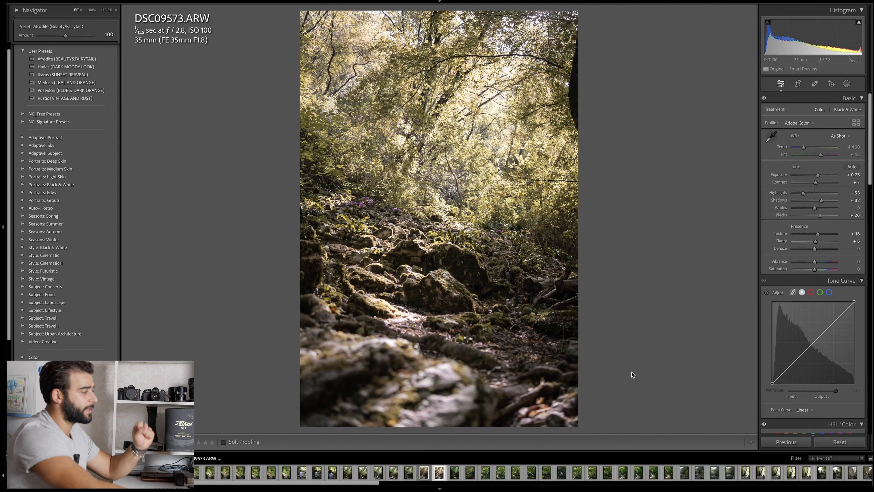
Reset all edits on DSC09573.ARW and set Exposure to −0.50.
click(844, 446)
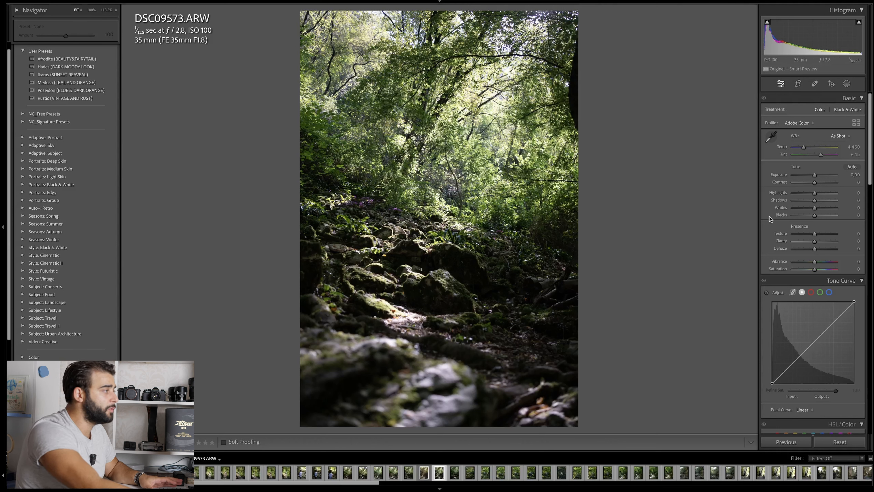
drag(814, 175, 812, 177)
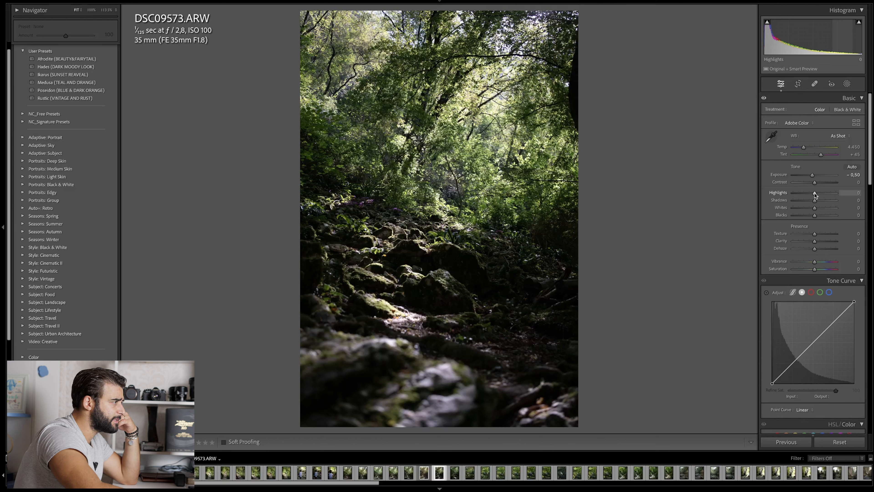
Recover the bright areas by setting Highlights to −75 and open the dark areas by setting Shadows to +32.
drag(814, 195, 797, 193)
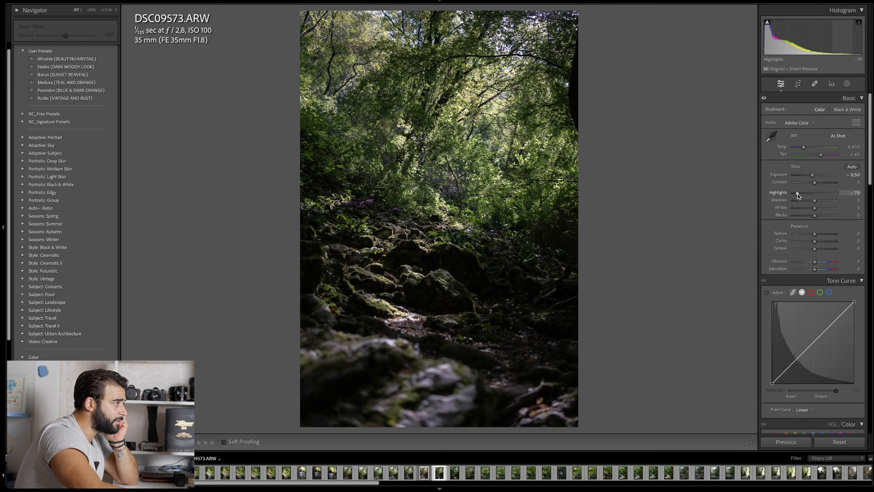
drag(798, 193, 798, 193)
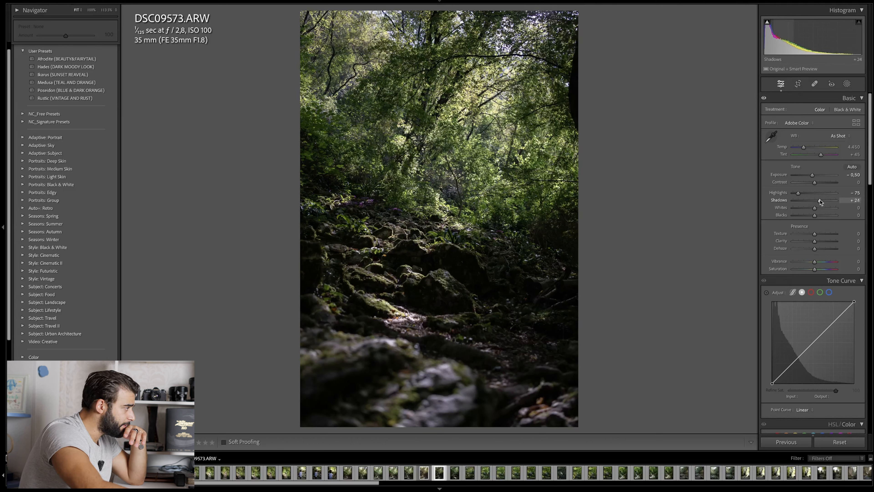
drag(822, 202, 824, 199)
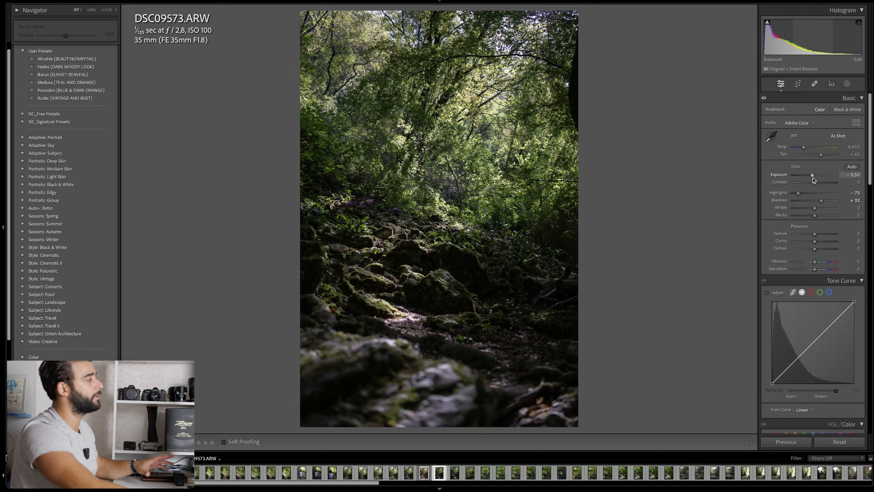
Set Exposure to −0.30 and Whites to +33, trying Contrast at −20 in between and resetting it.
drag(813, 175, 815, 175)
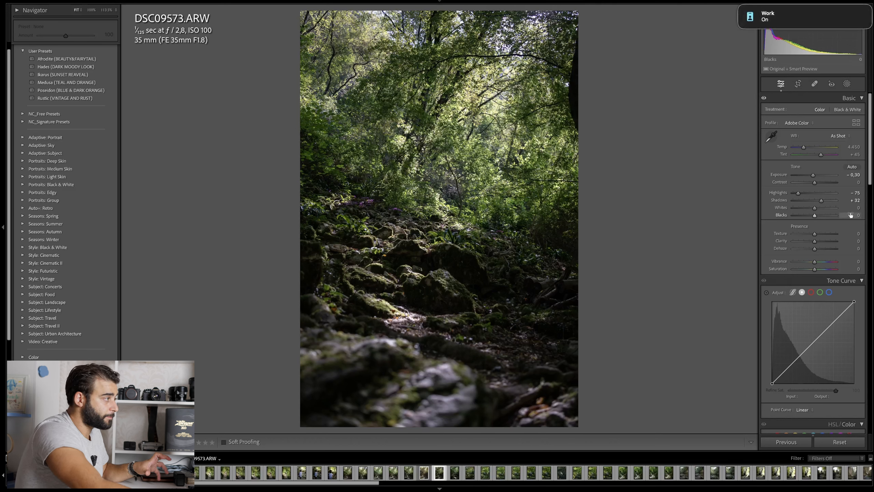
mouse_move(813, 176)
mouse_down()
mouse_move(818, 182)
mouse_move(810, 183)
mouse_up()
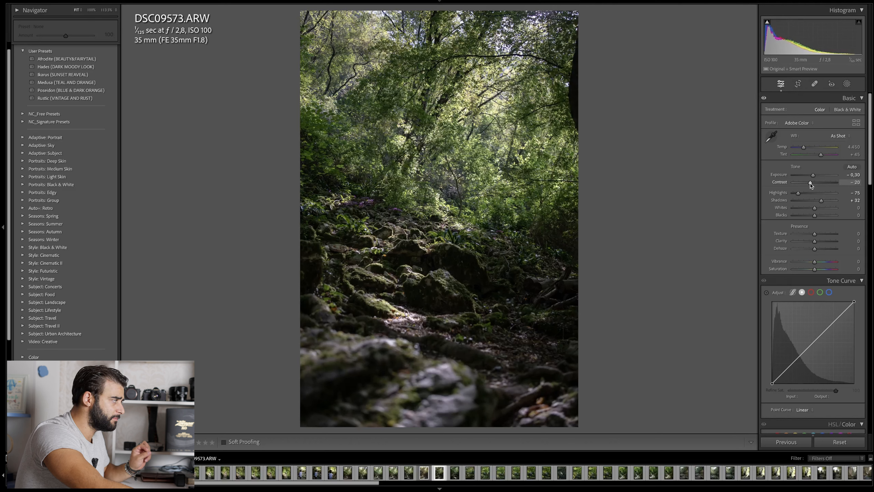
double_click(811, 183)
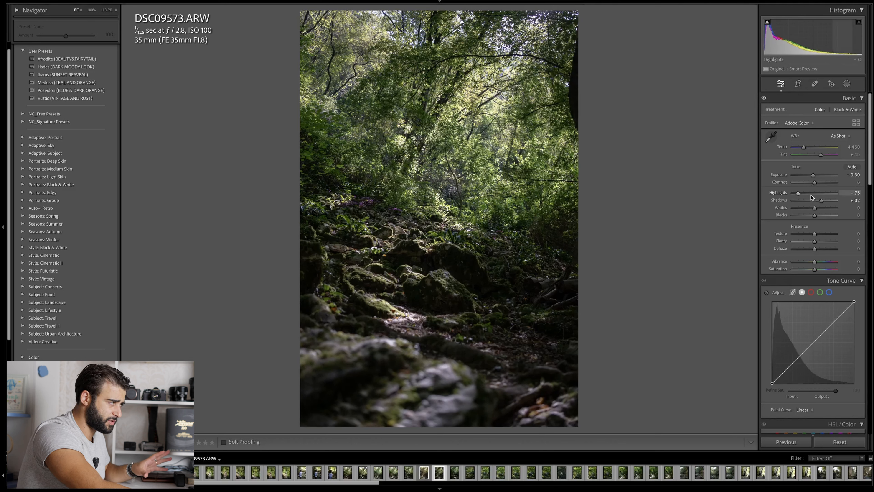
drag(814, 207, 821, 210)
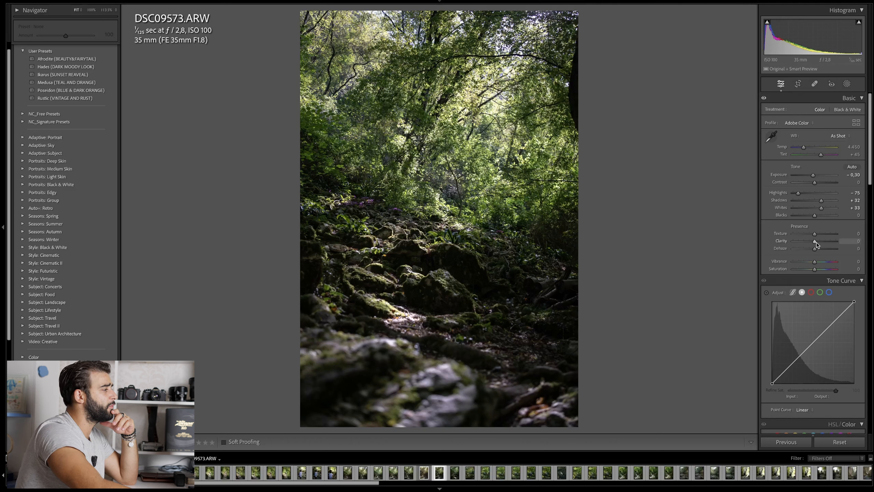
Try strong positive Clarity, and soften the photo by setting Clarity to −45 and Texture to −38.
drag(817, 244, 856, 243)
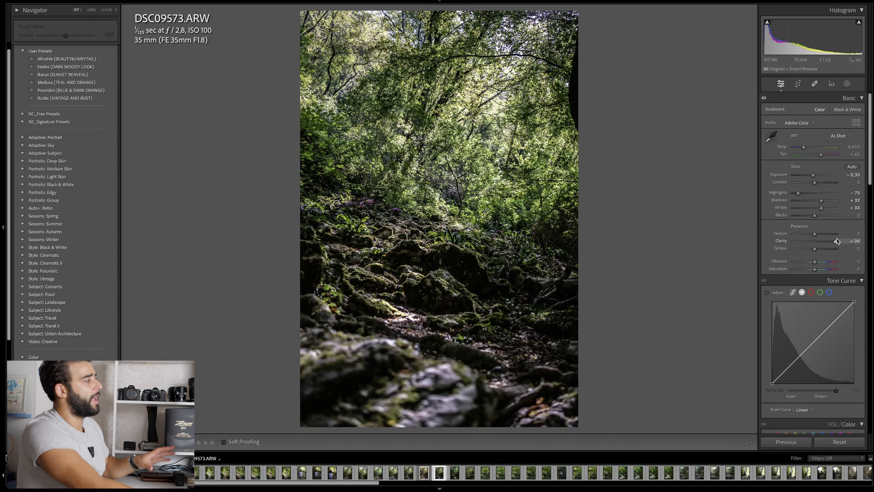
drag(836, 241, 815, 244)
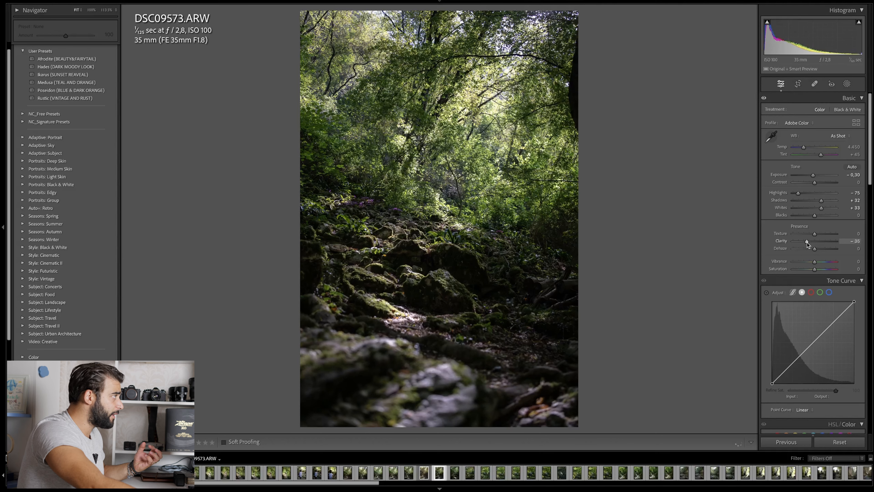
drag(804, 241, 806, 241)
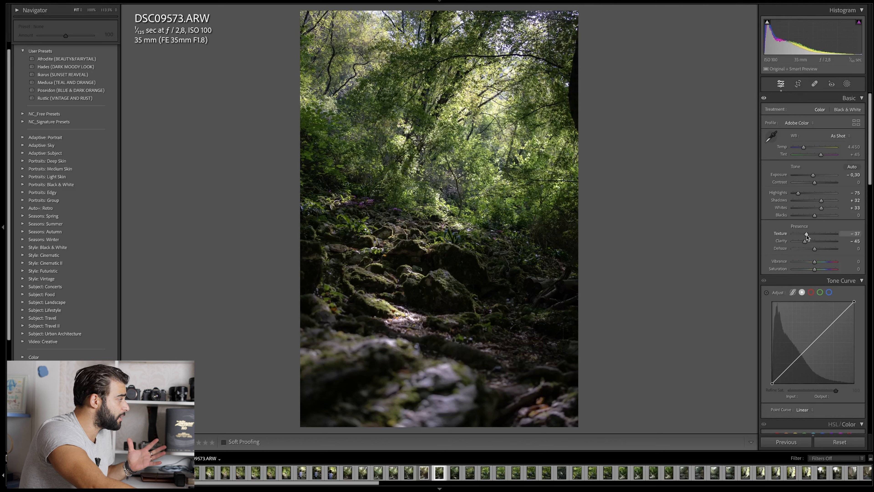
drag(807, 237, 806, 237)
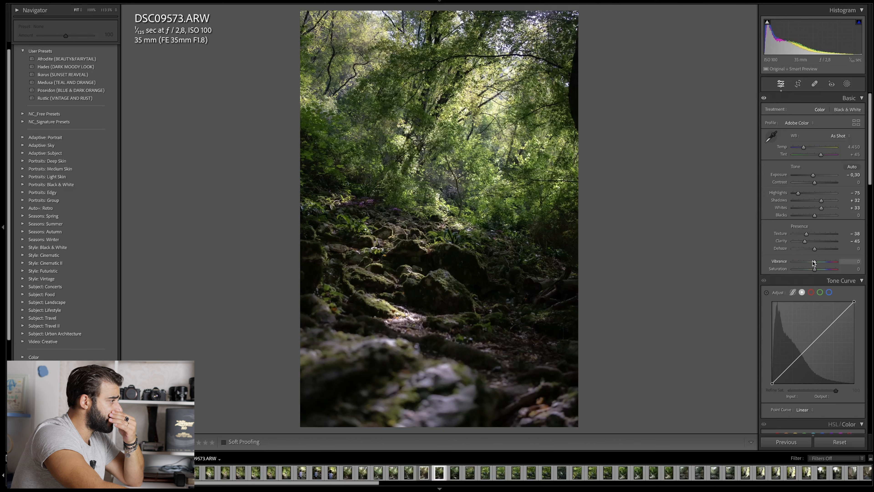
drag(817, 271, 816, 270)
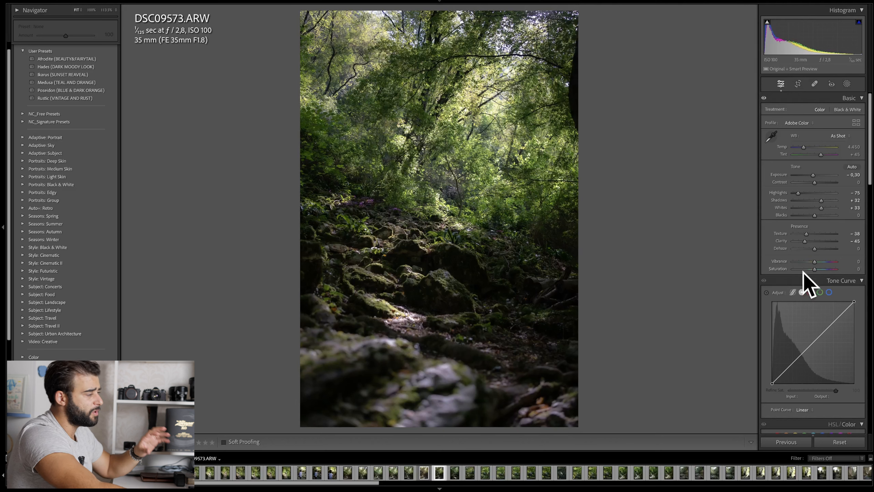
scroll(788, 364, down, 5)
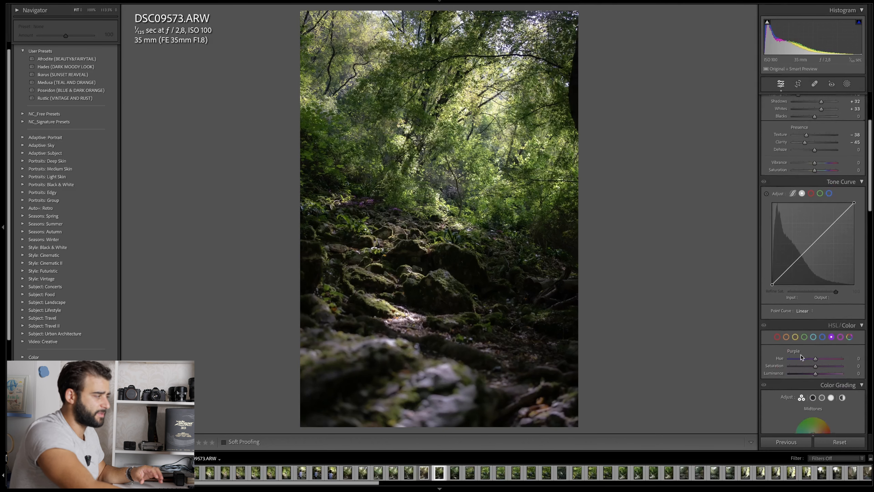
scroll(776, 305, up, 2)
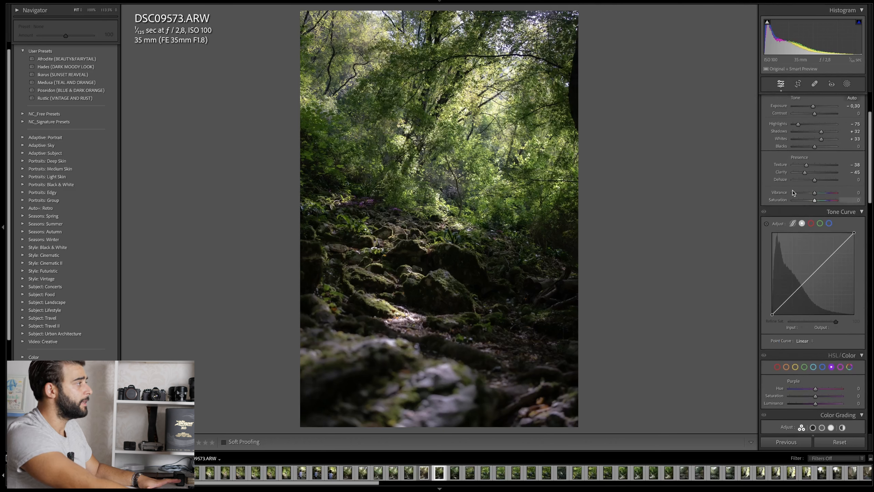
scroll(802, 224, up, 2)
scroll(788, 178, up, 2)
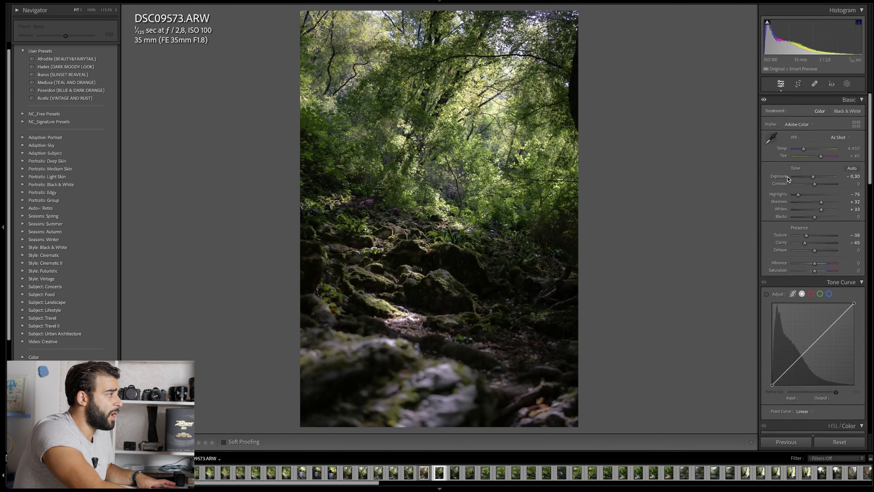
Rebalance the photo's brightness by setting Highlights to −55 and Exposure to −0.10.
double_click(813, 176)
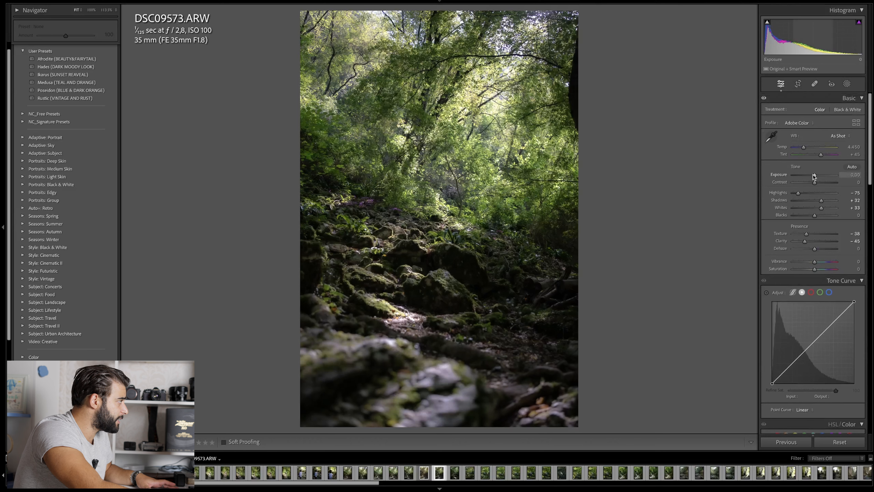
drag(815, 176, 816, 176)
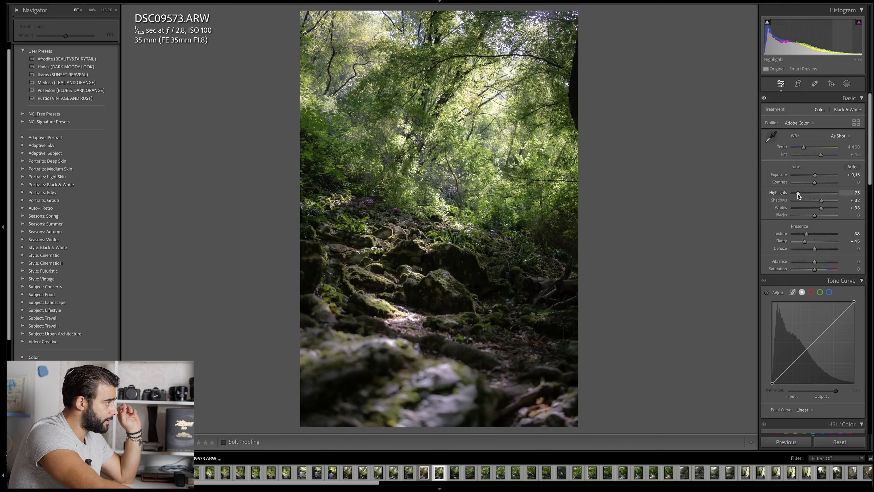
drag(796, 194, 802, 194)
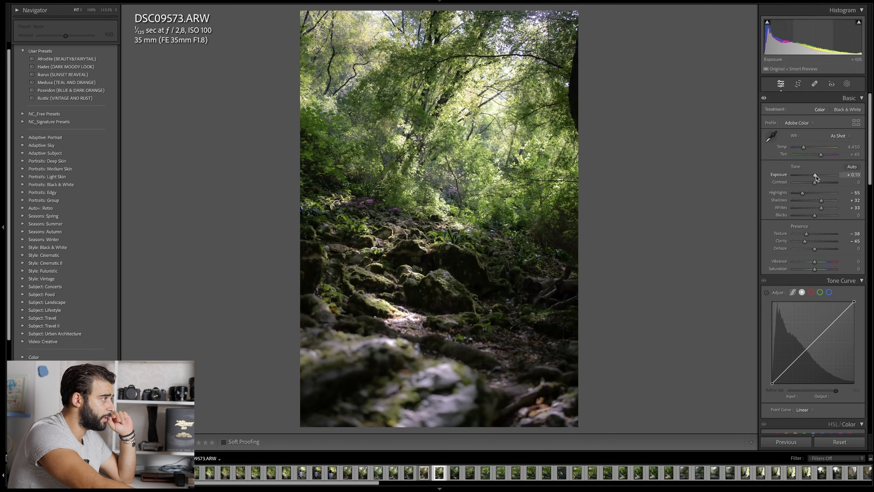
double_click(815, 175)
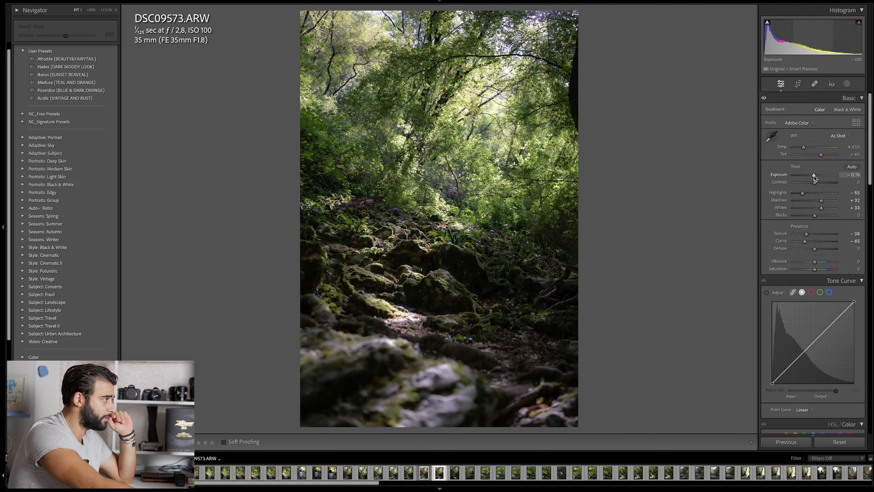
drag(814, 176, 814, 176)
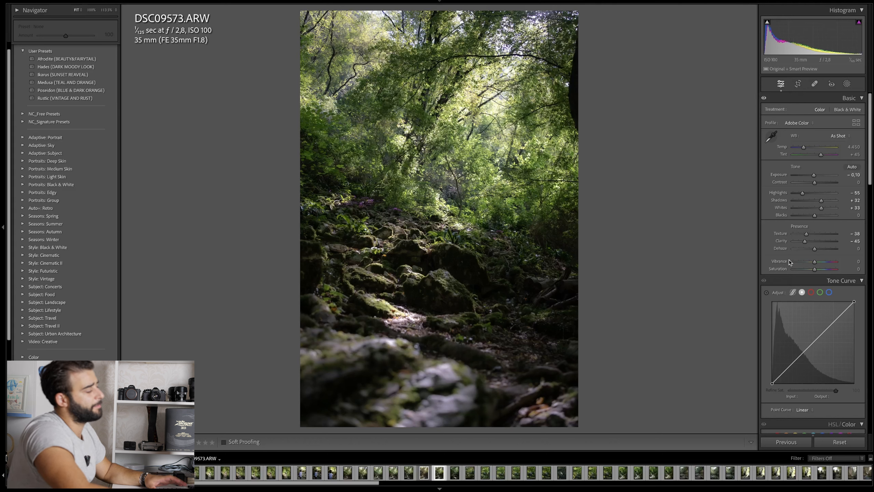
Try a midtone point and a shadow point on the tone curve, and remove both.
scroll(835, 272, down, 4)
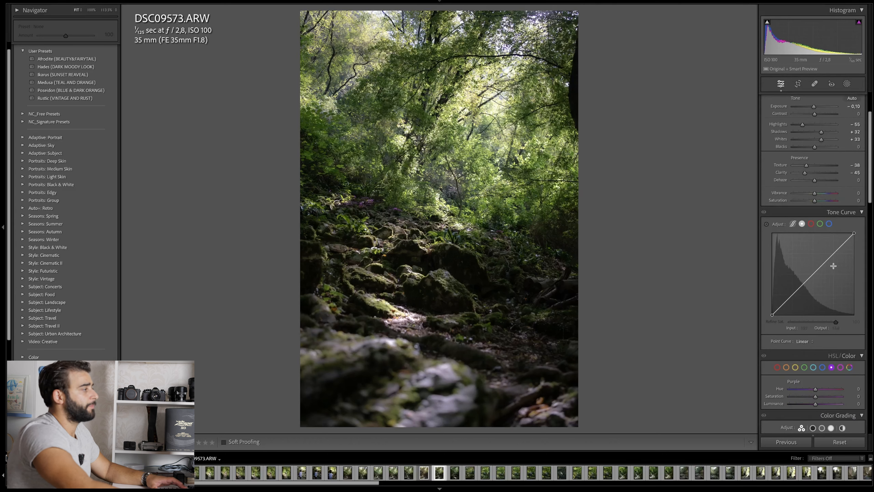
click(810, 277)
drag(811, 278, 785, 300)
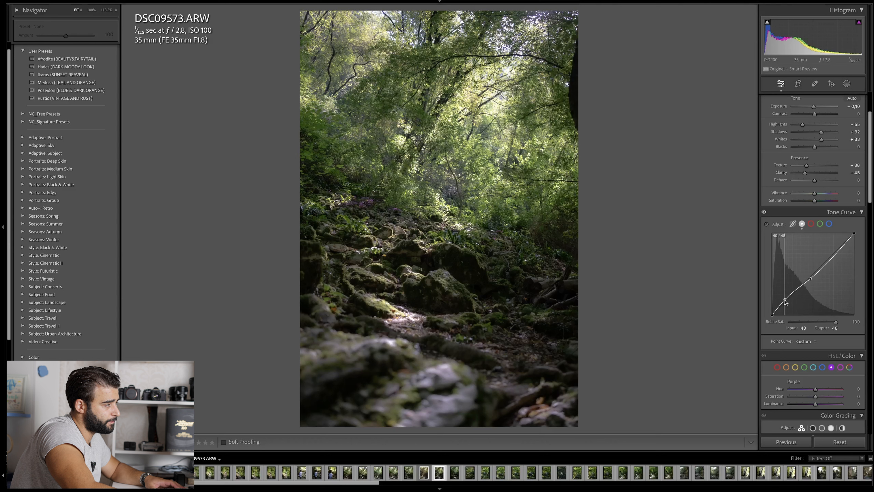
drag(785, 302, 786, 301)
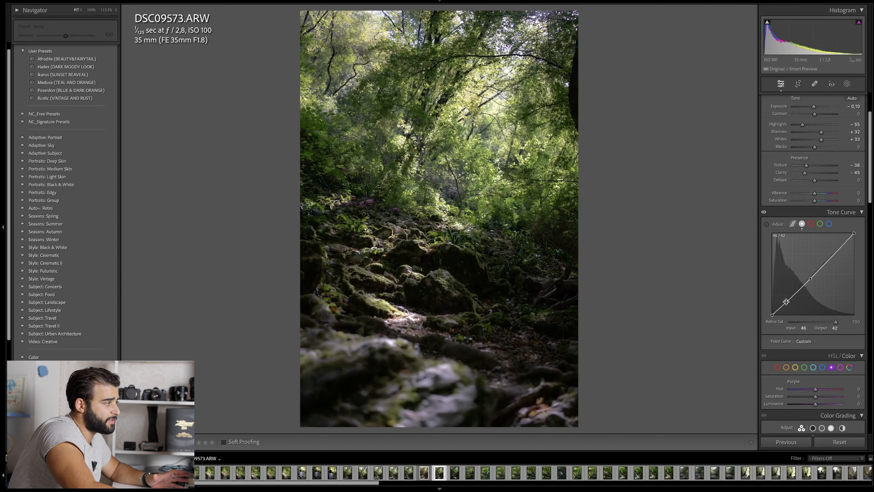
double_click(786, 301)
double_click(811, 278)
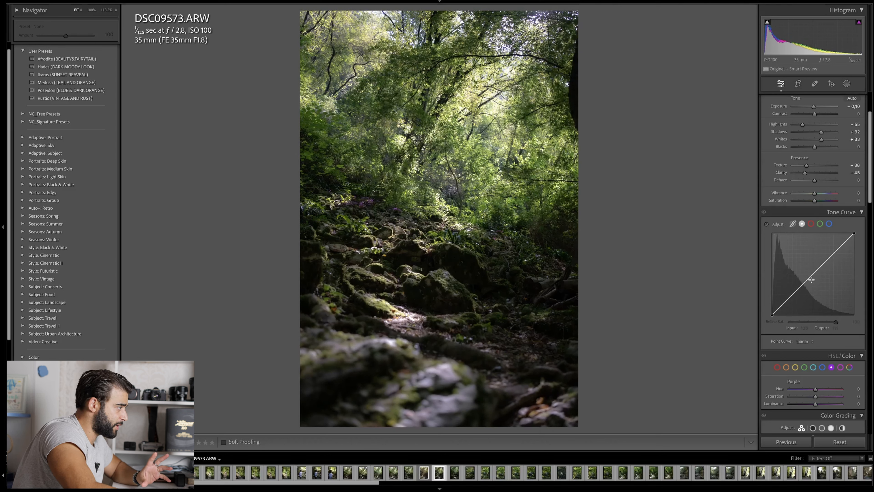
Add a shadow point at about input 45, output 50 and a midtone point near the centre of the tone curve.
click(786, 300)
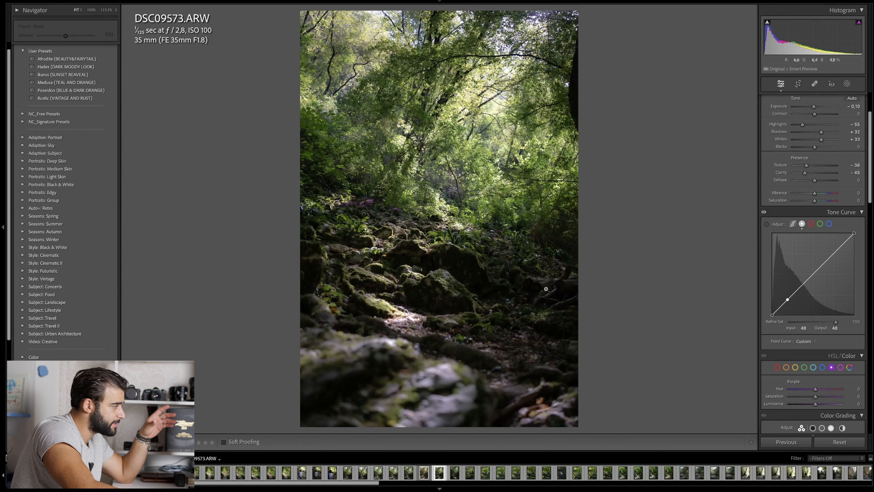
drag(788, 299, 787, 300)
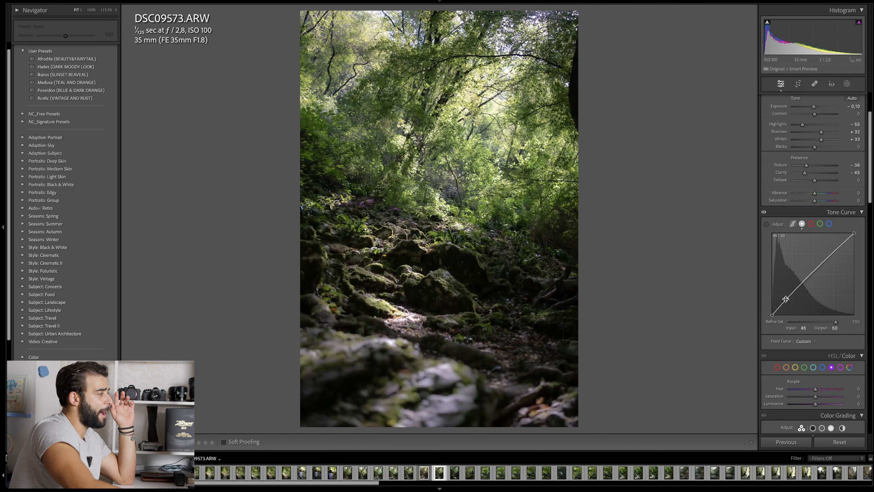
click(809, 276)
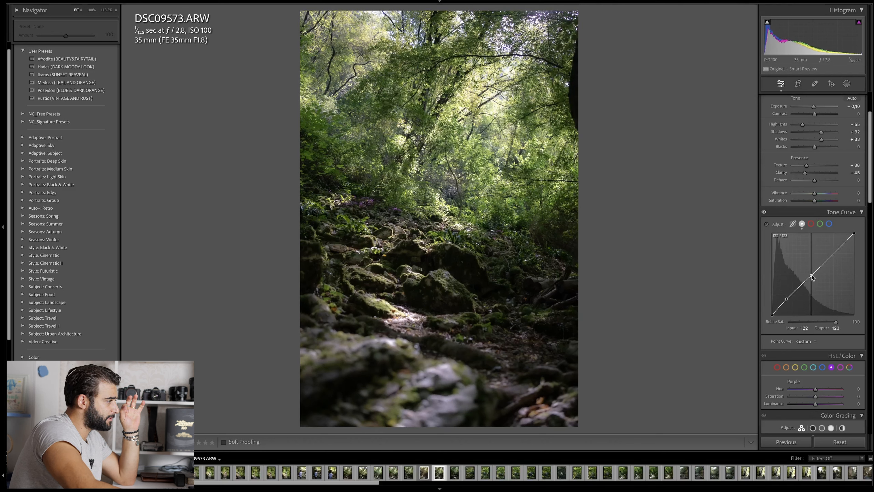
drag(811, 275, 813, 275)
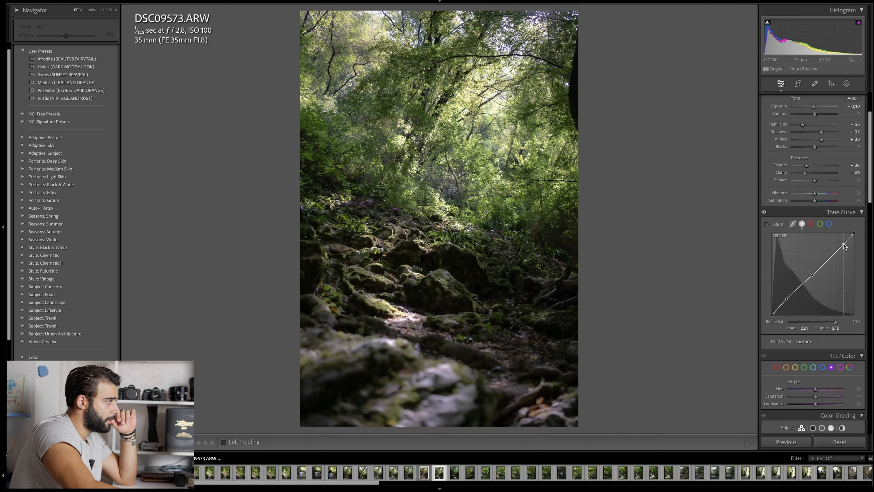
Raise the tone curve with a point in the upper highlights and anchor it at about input 177, output 176.
drag(842, 244, 843, 241)
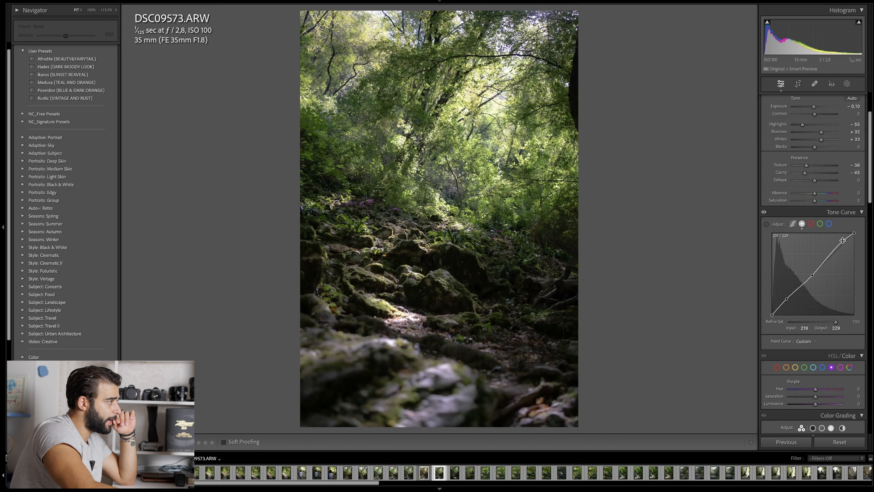
click(828, 258)
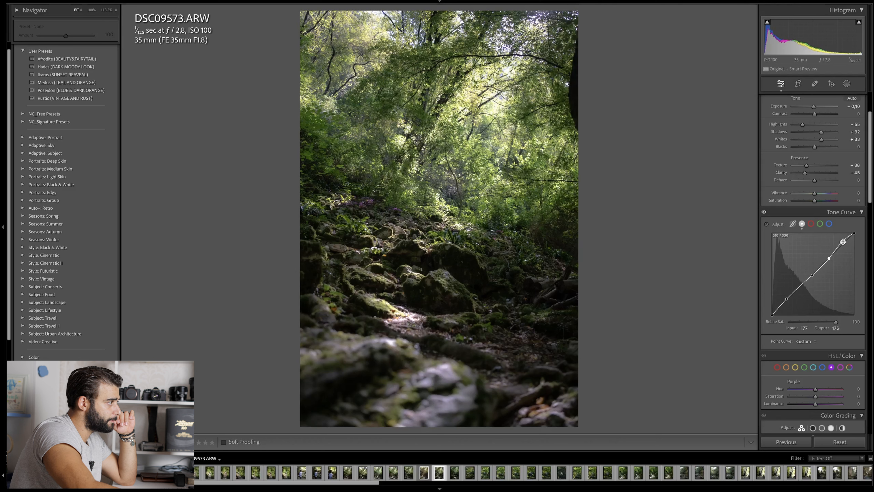
drag(843, 241, 841, 241)
Try lifting the tone curve's black point to an output of about 12, and return it to 0.
mouse_move(773, 314)
mouse_down()
mouse_move(767, 320)
mouse_move(777, 326)
mouse_move(768, 311)
mouse_up()
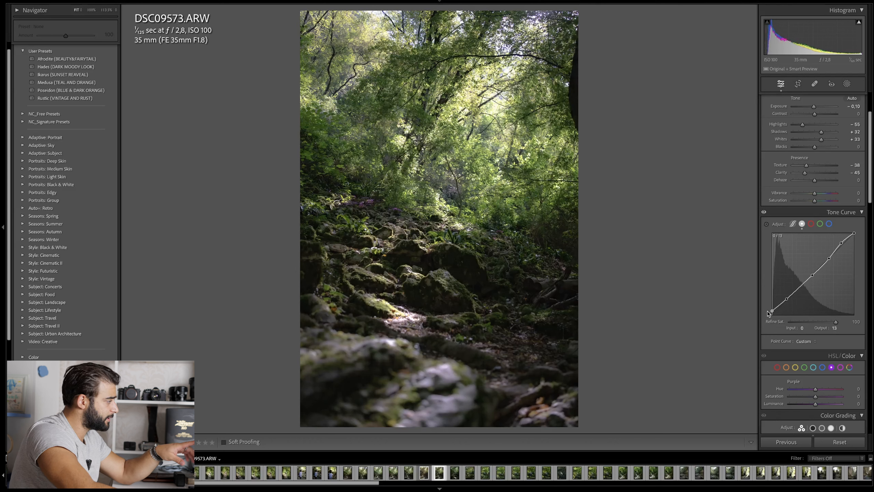
drag(767, 310, 767, 311)
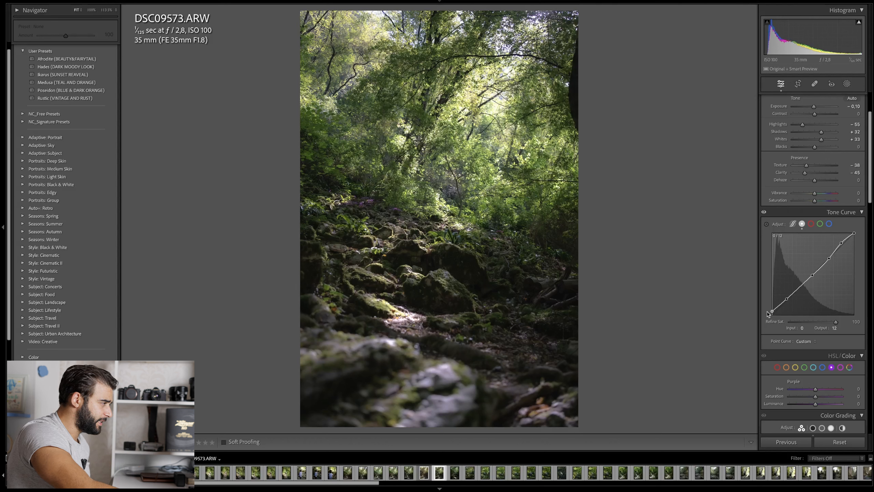
drag(767, 314, 766, 318)
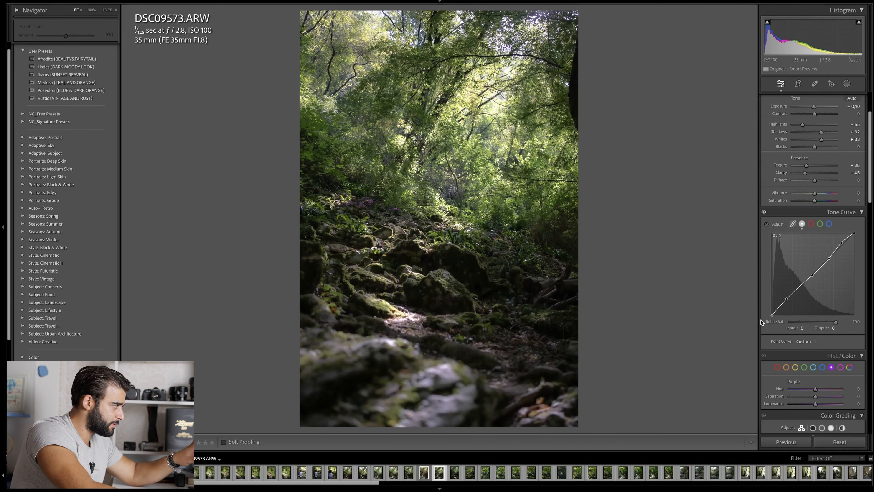
Lift the tone curve's black point to an output of 8 to fade the deepest shadows.
drag(758, 312, 753, 313)
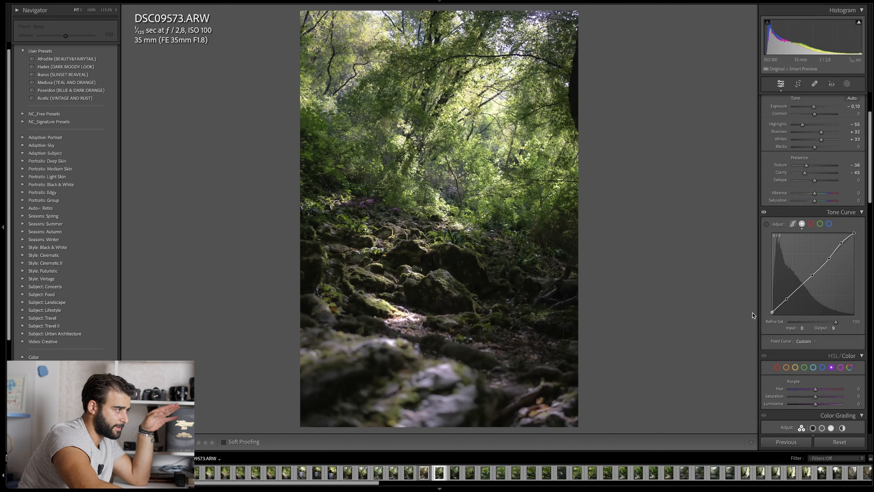
drag(752, 313, 752, 313)
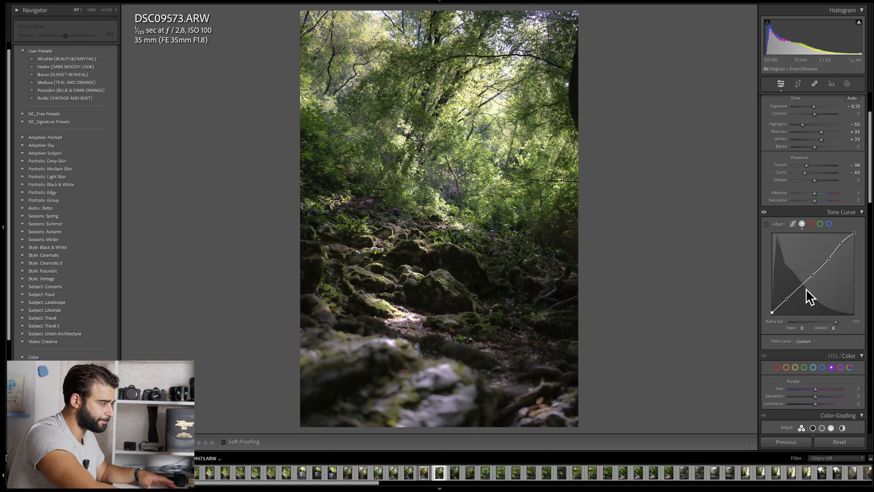
scroll(789, 329, down, 5)
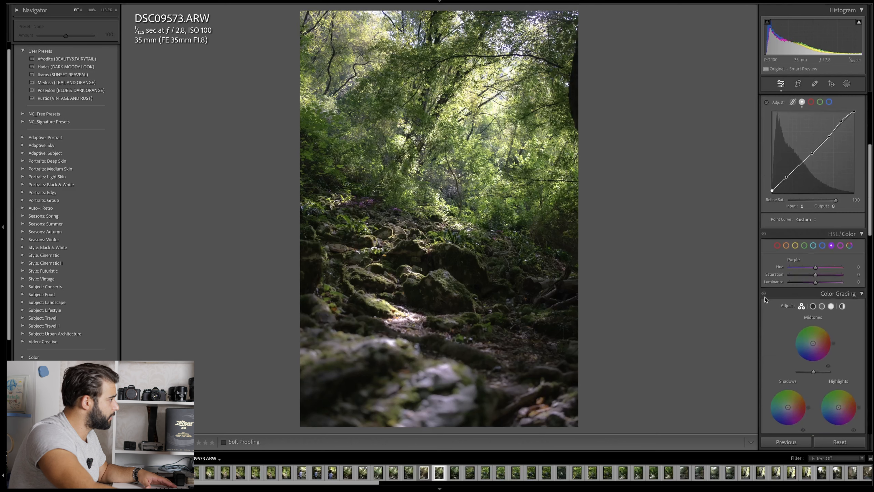
click(837, 235)
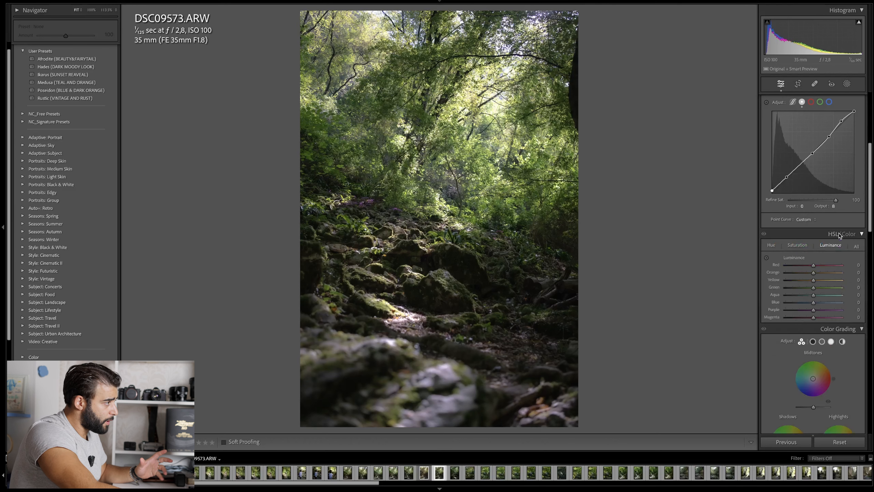
click(797, 245)
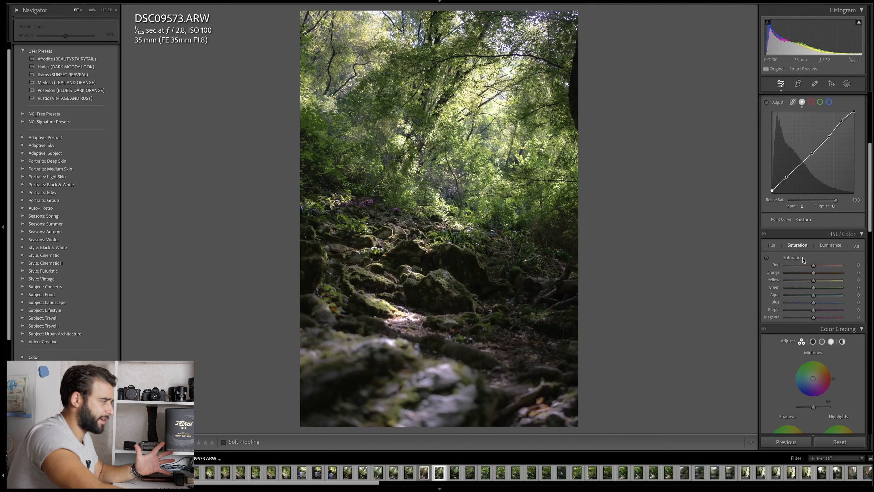
click(848, 235)
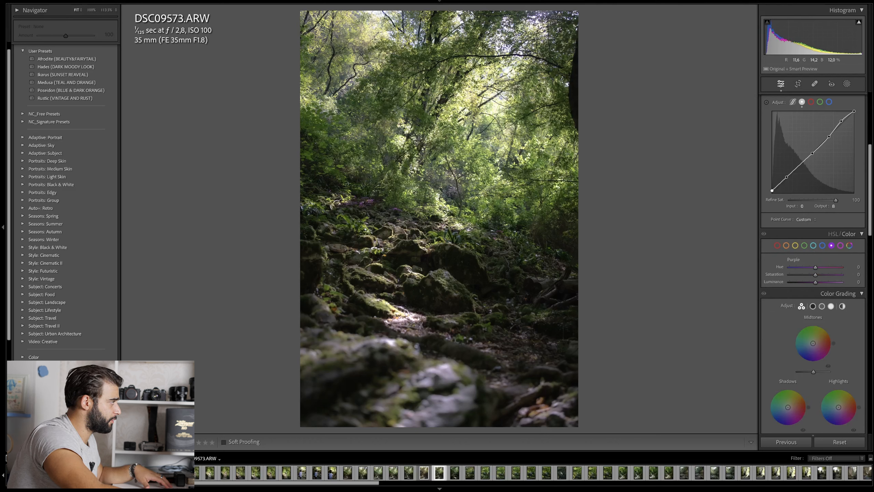
Set the green color's saturation to −38, luminance to −47 and hue to −38.
click(805, 245)
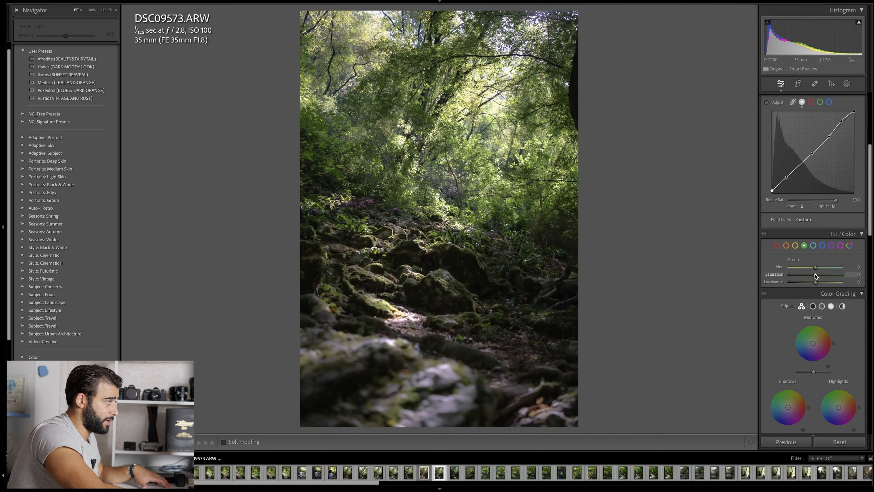
drag(815, 274, 810, 274)
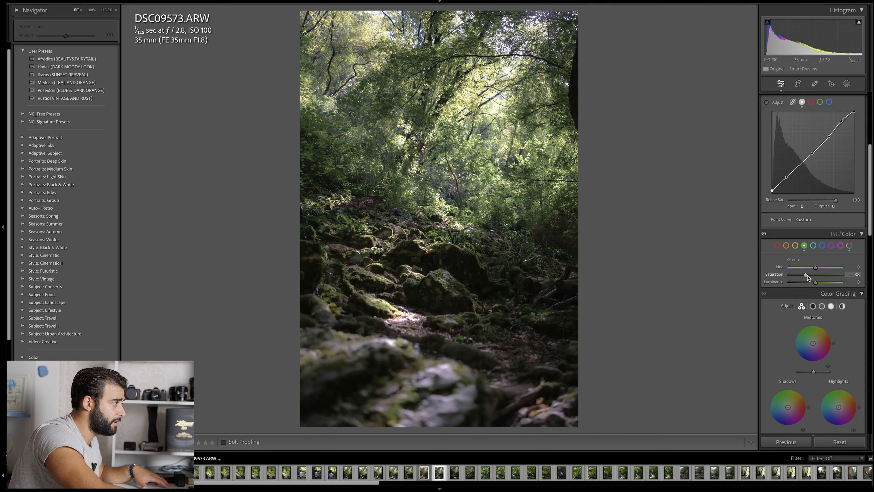
drag(815, 282, 803, 283)
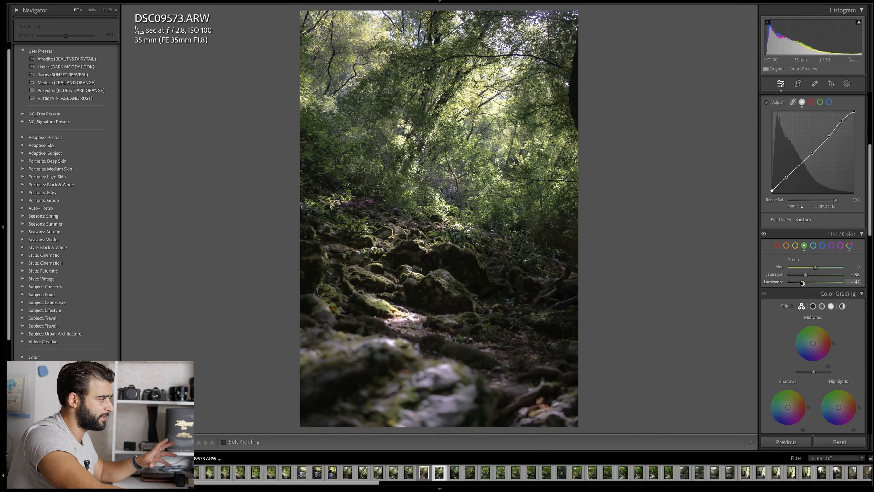
mouse_move(815, 267)
mouse_down()
mouse_move(792, 267)
mouse_move(806, 268)
mouse_up()
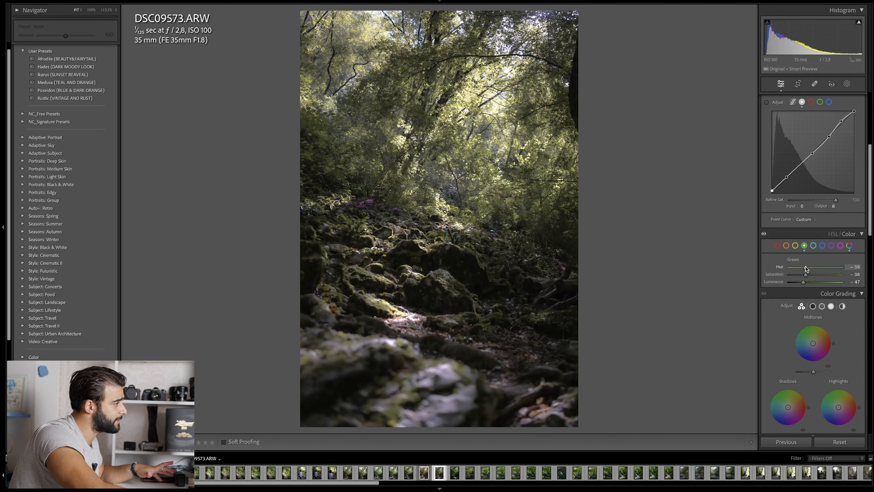
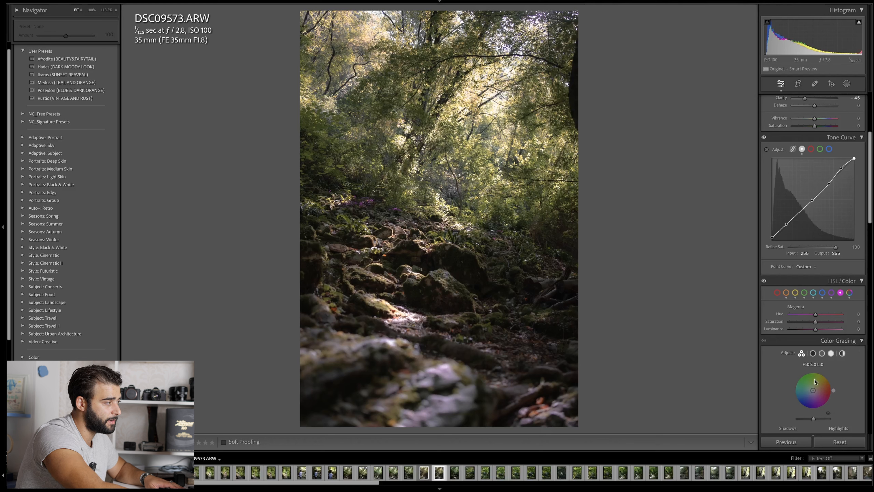
Try sharpening with an amount of 64 and a radius of 1.3, and reset both to their defaults.
scroll(815, 381, down, 10)
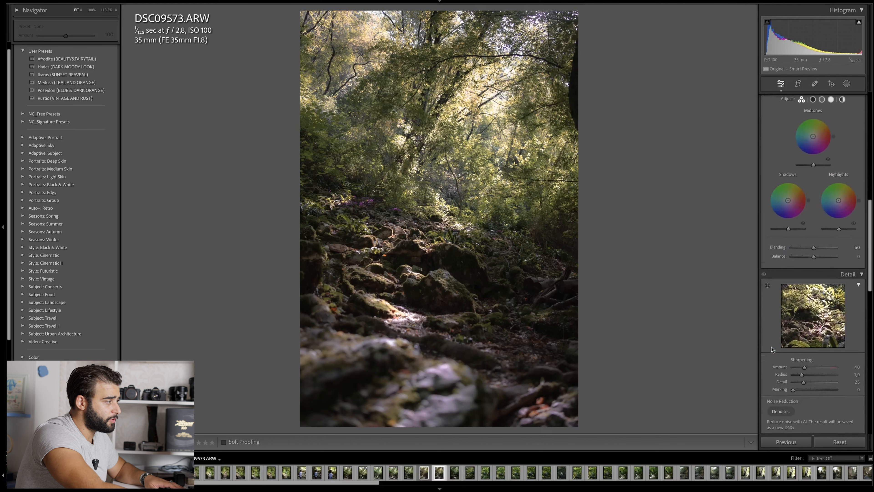
scroll(778, 348, down, 2)
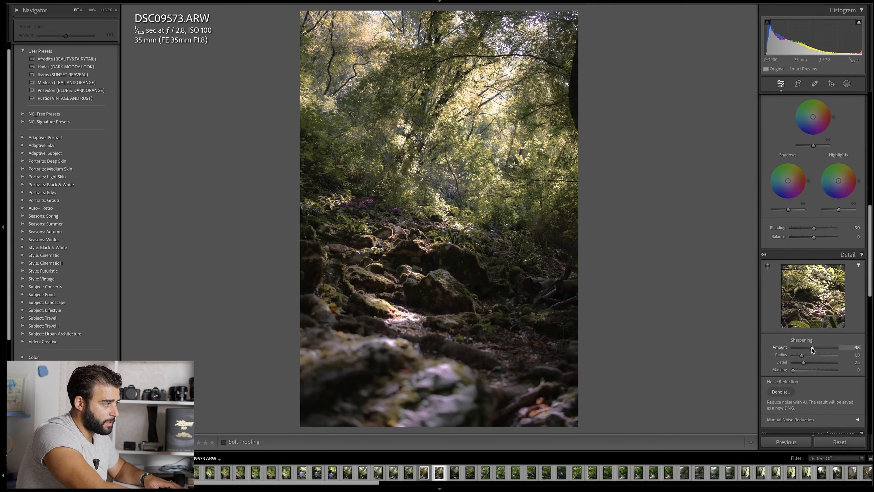
drag(811, 348, 811, 350)
scroll(811, 349, up, 1)
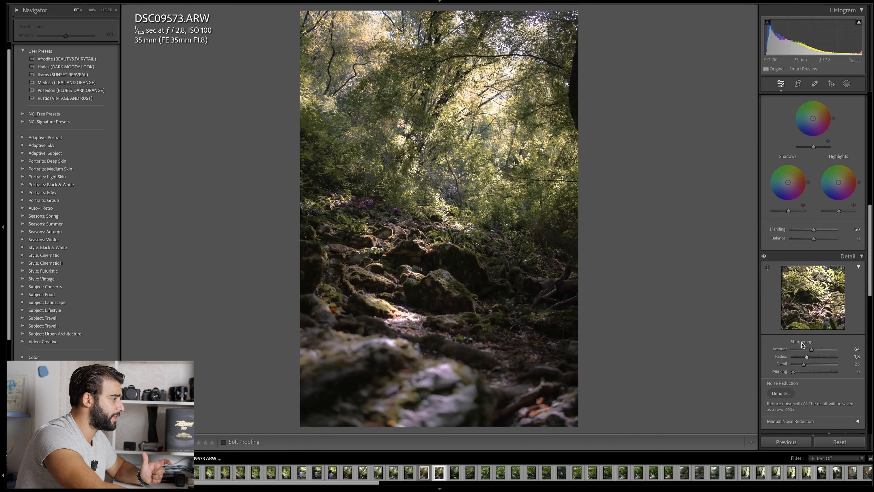
drag(810, 349, 804, 358)
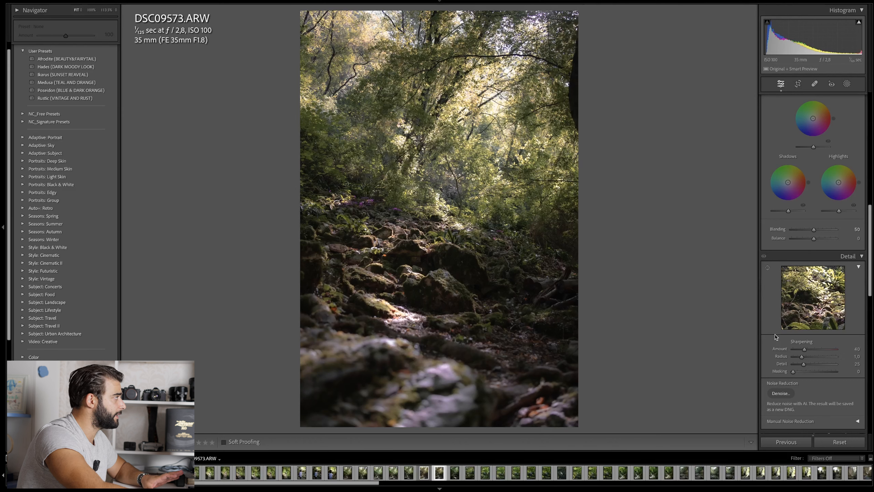
Compare the photo with and without lens profile corrections, and turn off both profile corrections and chromatic aberration removal.
scroll(775, 335, down, 1)
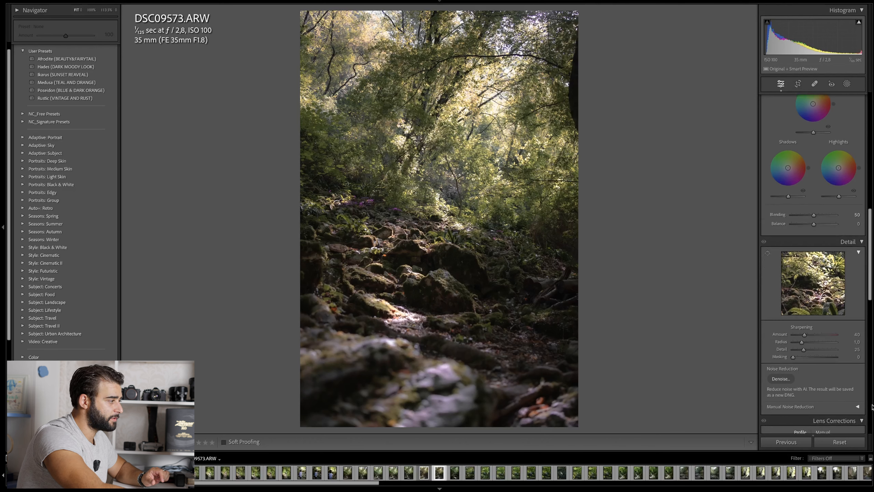
scroll(786, 356, down, 10)
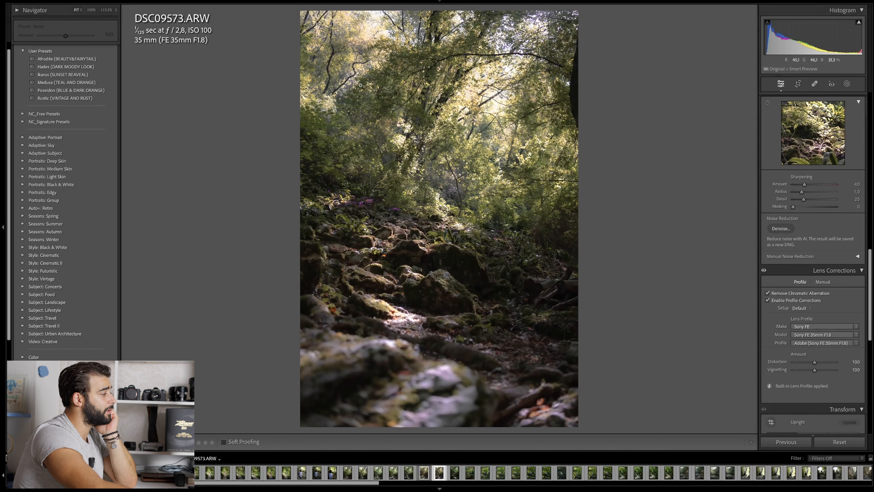
click(768, 299)
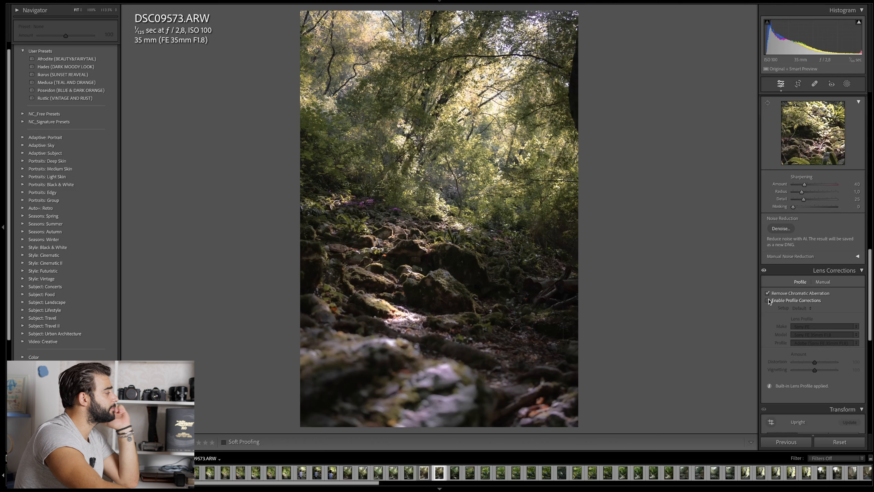
click(768, 300)
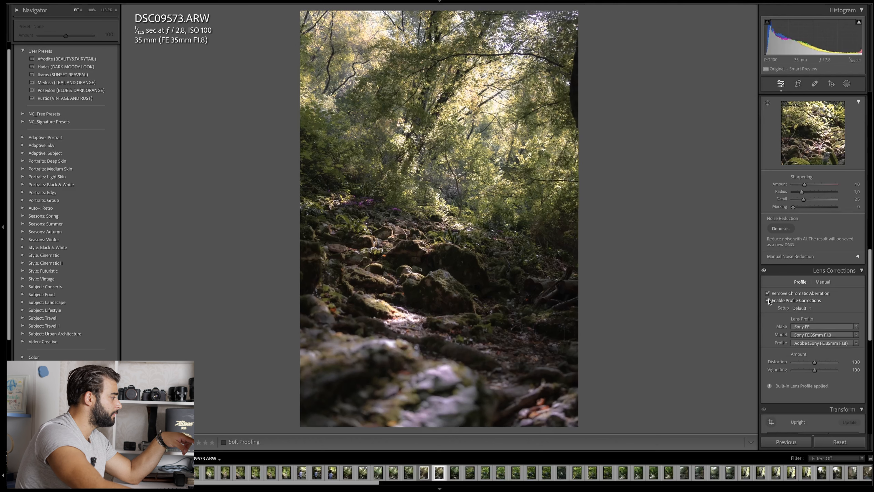
click(768, 300)
click(768, 300)
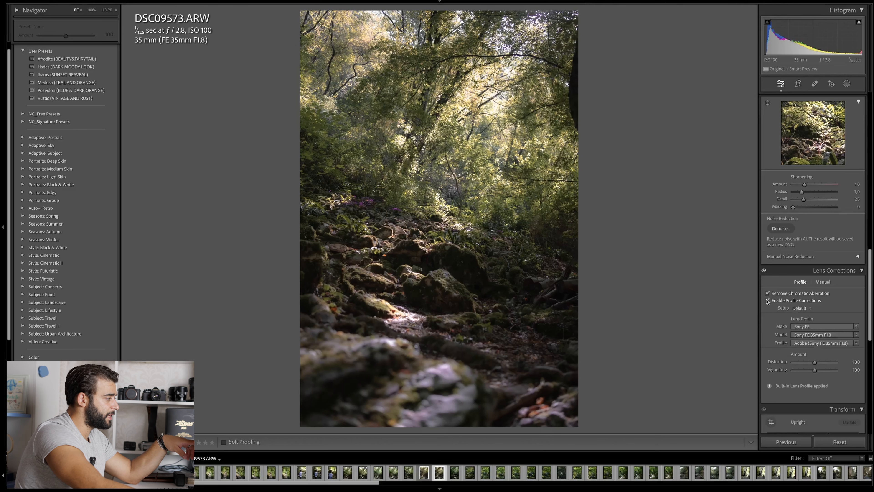
click(768, 299)
click(767, 293)
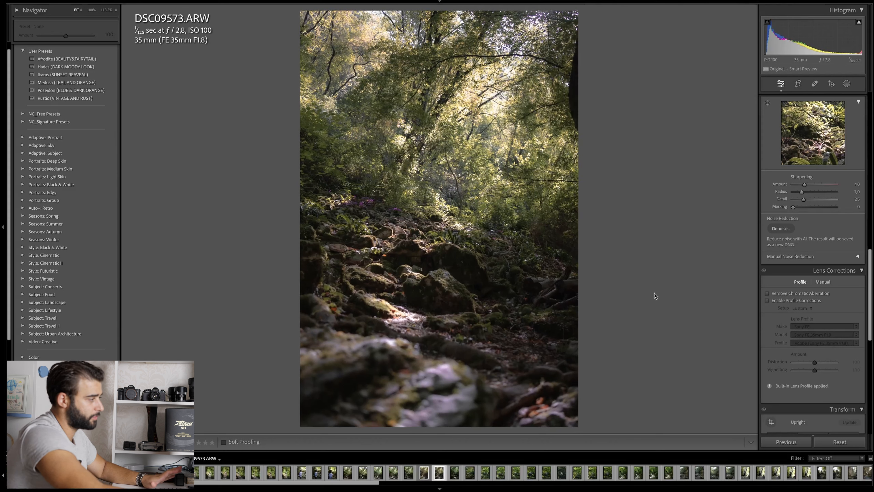
Try a slight dark post-crop vignette and reset its amount to 0.
scroll(824, 385, down, 10)
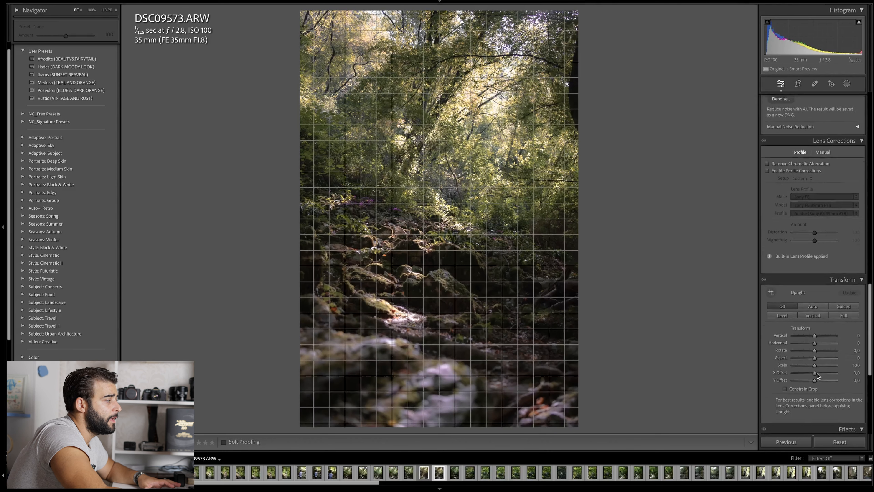
mouse_move(814, 305)
mouse_down()
mouse_move(824, 305)
mouse_move(812, 306)
mouse_up()
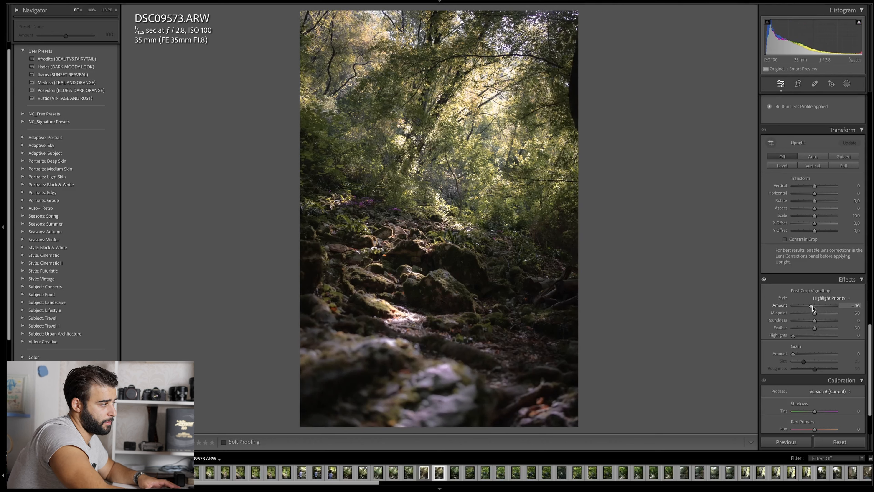
double_click(813, 306)
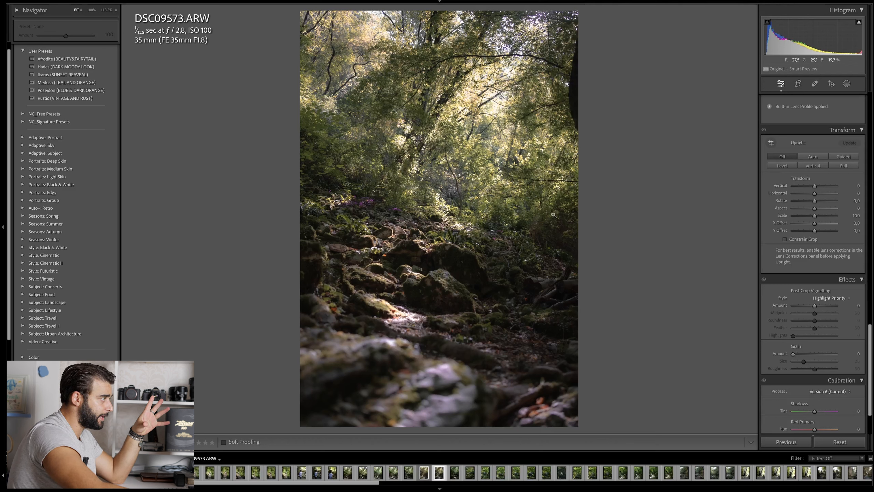
Add a linear gradient mask running diagonally from the photo's upper-right corner toward the centre of the trees.
scroll(802, 125, up, 6)
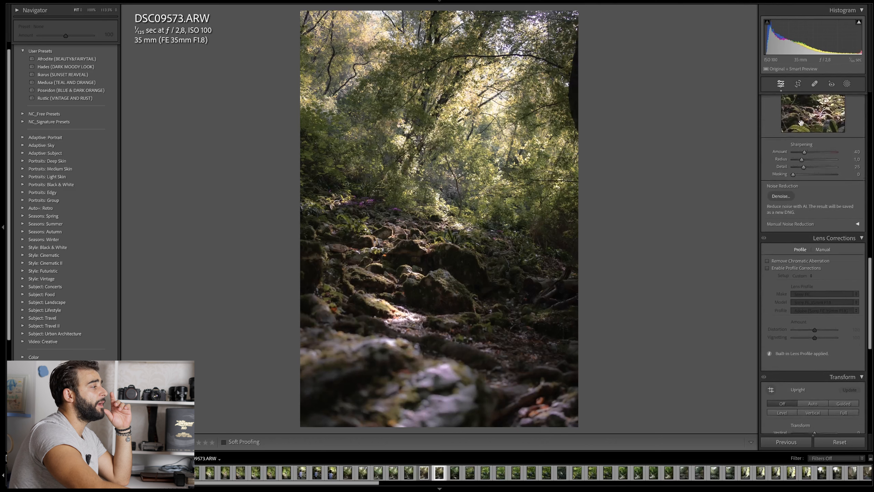
scroll(801, 123, up, 8)
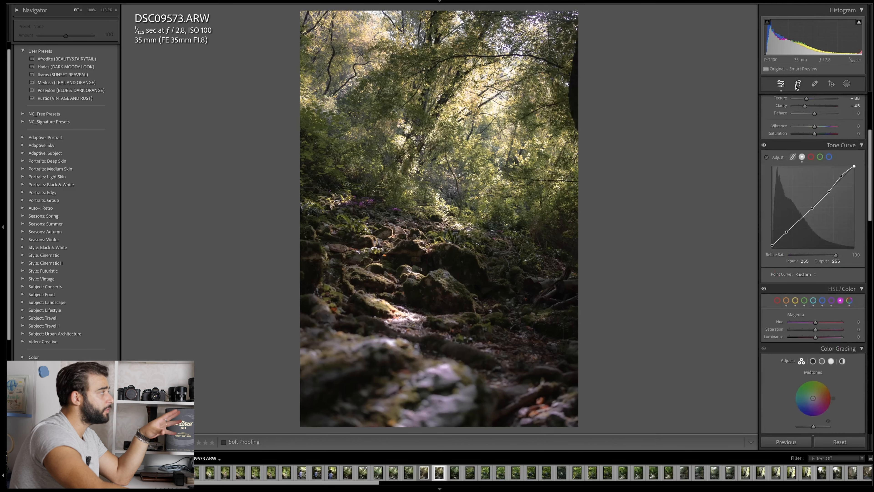
scroll(801, 85, up, 5)
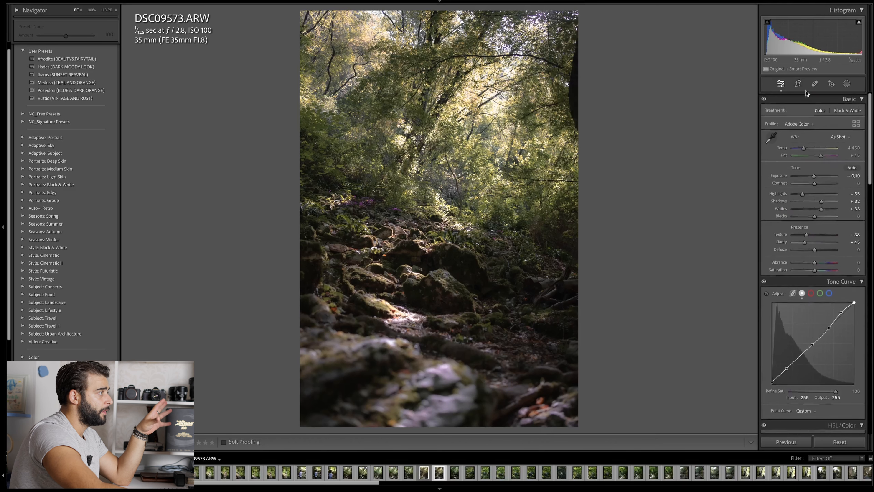
click(846, 85)
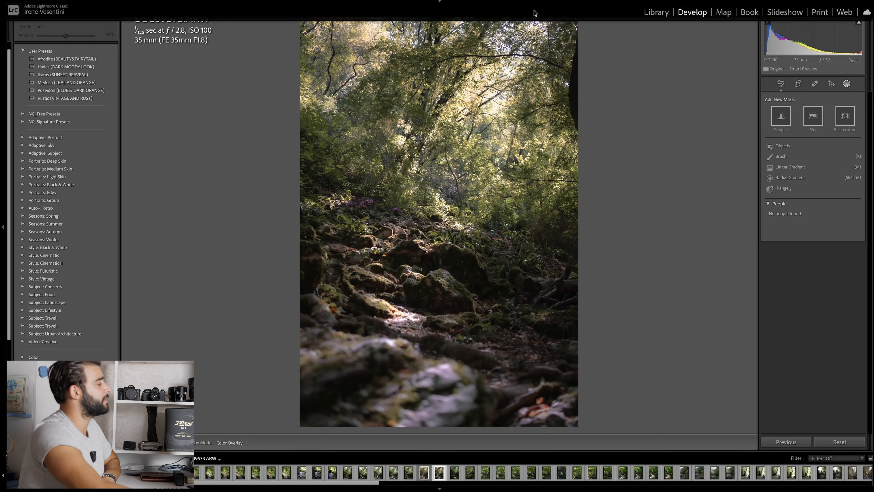
click(791, 167)
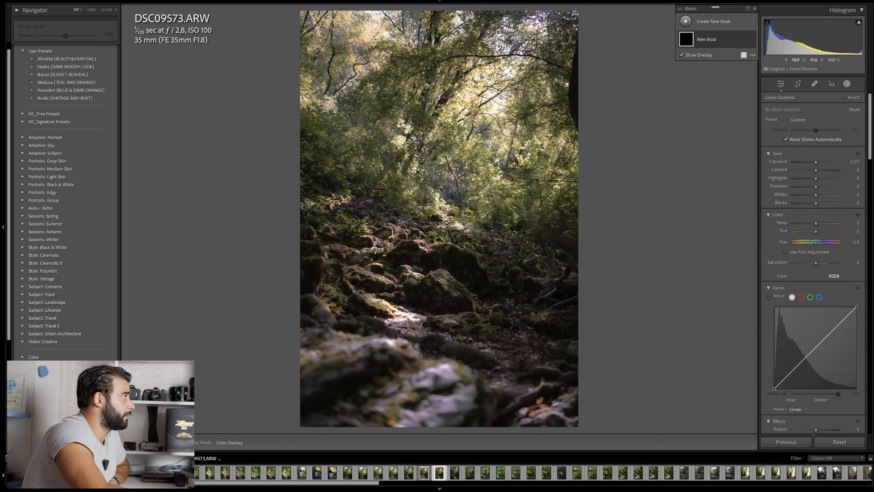
drag(544, 16, 463, 169)
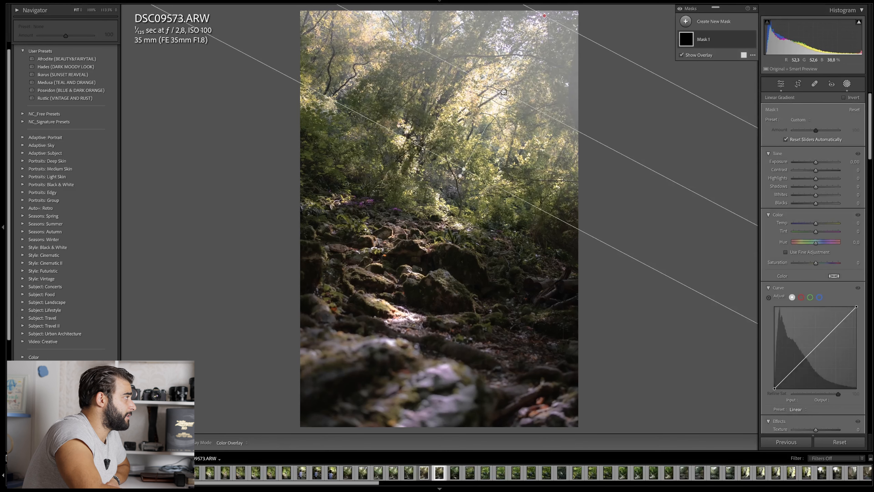
Move, rotate and widen the linear gradient so it fades out diagonally just above the rocks.
drag(504, 91, 485, 93)
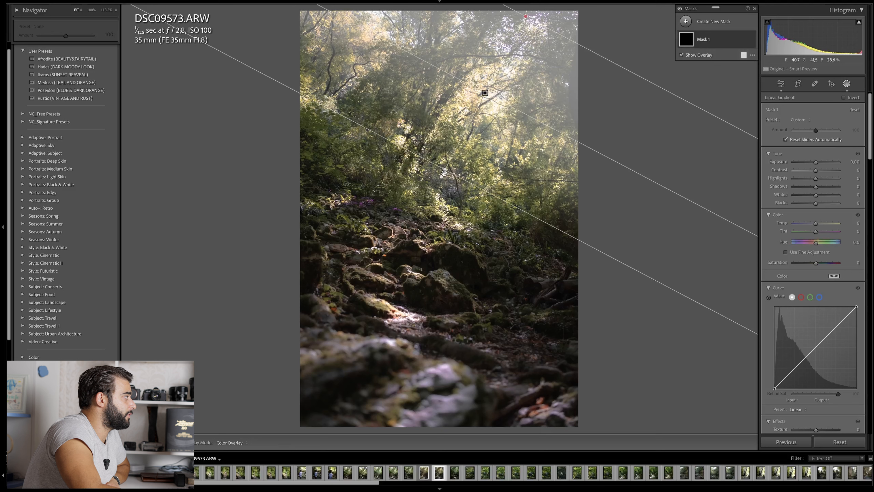
drag(444, 172, 448, 178)
drag(483, 100, 481, 139)
drag(468, 176, 490, 269)
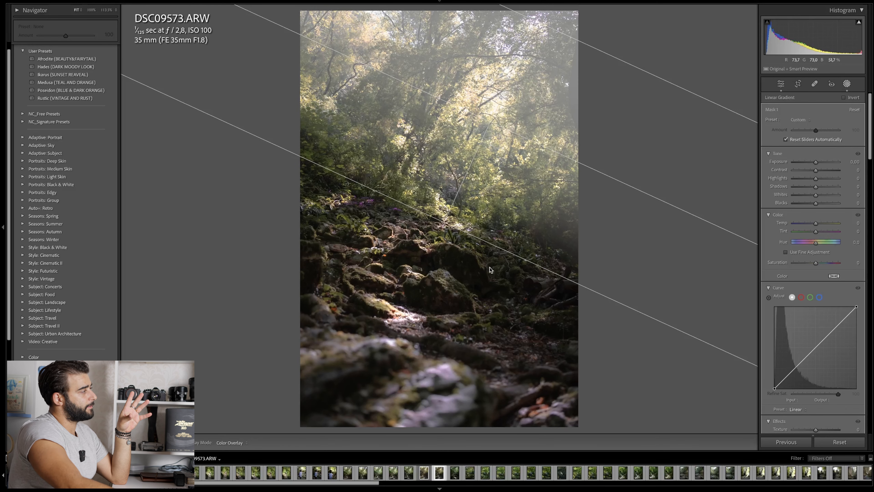
drag(491, 269, 490, 269)
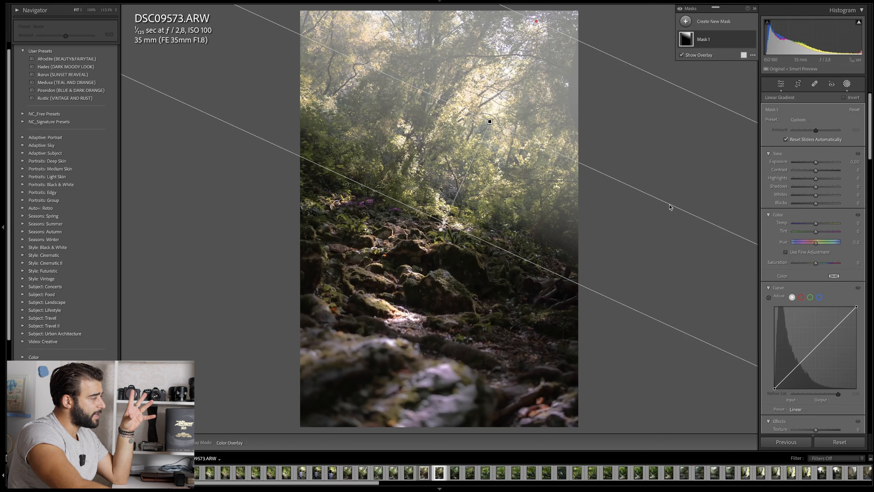
drag(441, 228, 436, 239)
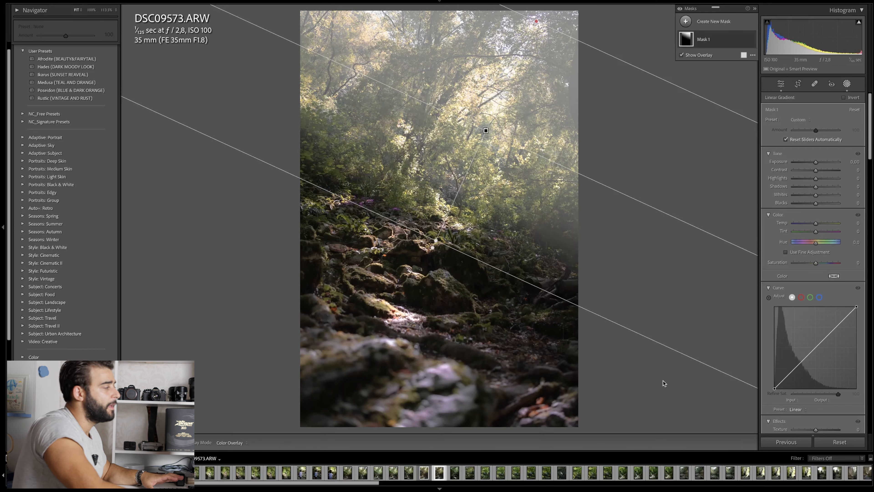
Set the linear gradient mask's exposure to 0.81.
drag(815, 162, 819, 163)
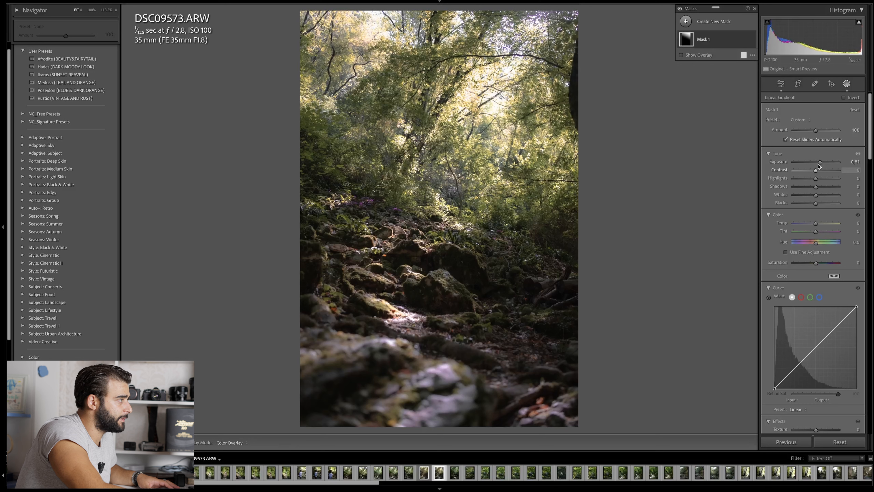
Reset the linear gradient mask's exposure and redraw the gradient from the photo's upper-right edge diagonally down to the middle rocks.
double_click(819, 162)
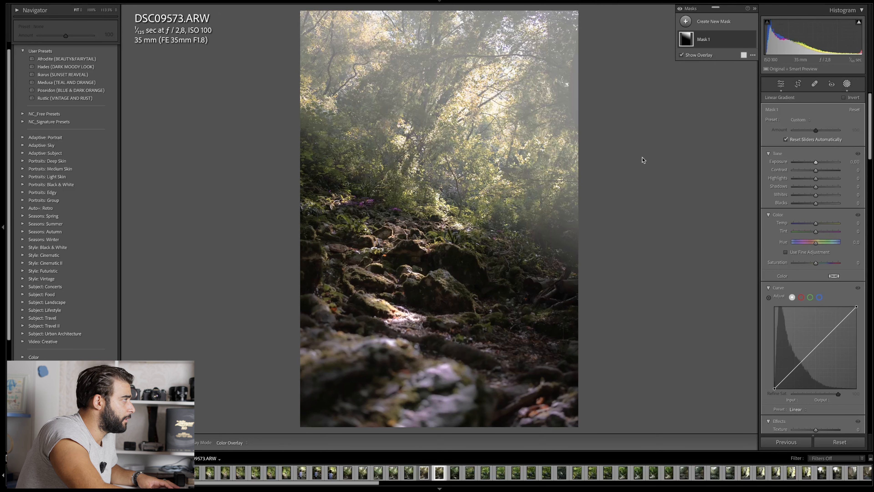
drag(536, 21, 422, 278)
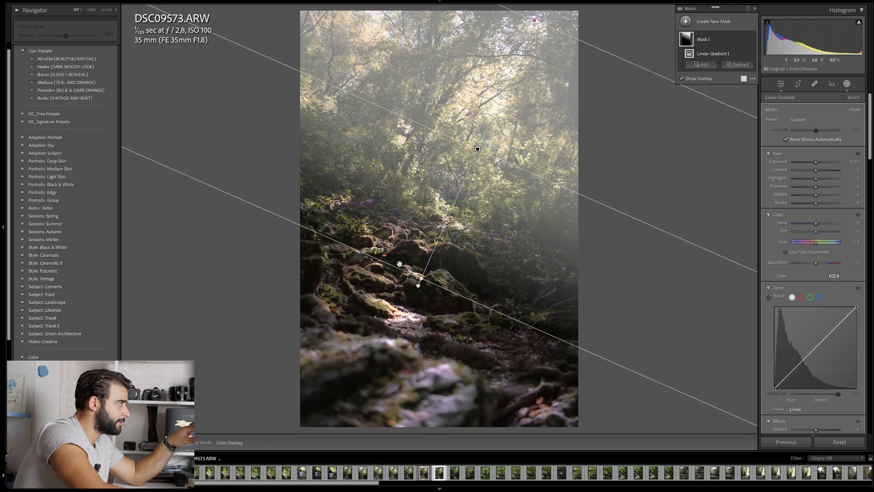
click(816, 154)
click(769, 154)
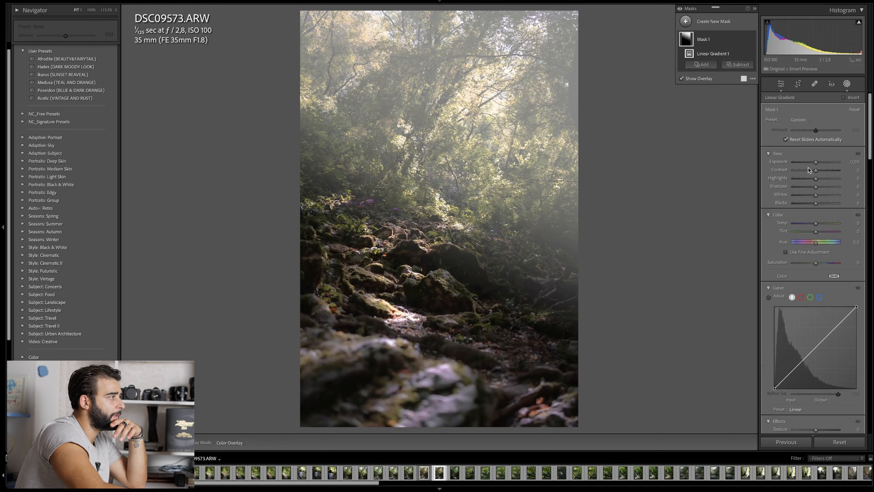
Set the upper-right gradient mask's exposure to 0.55, contrast to −42 and highlights to 30, trying and undoing a slight shadows lift.
mouse_move(815, 162)
mouse_down()
mouse_move(841, 162)
mouse_move(823, 162)
mouse_up()
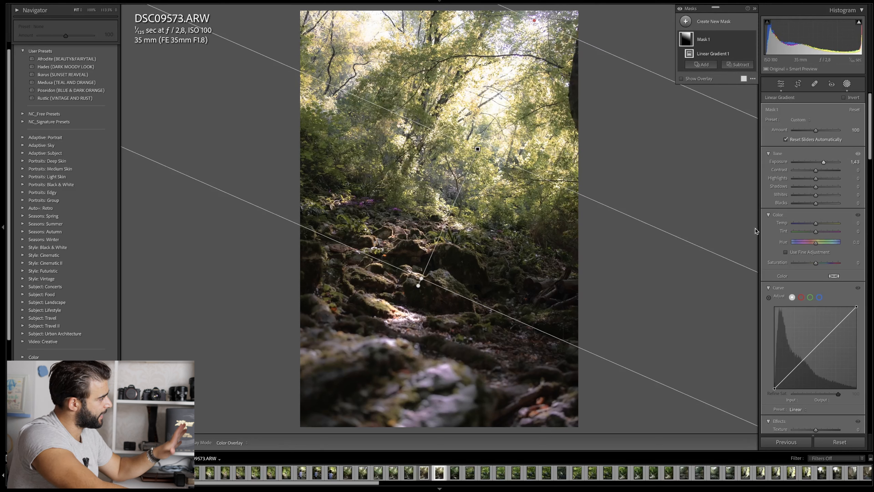
drag(824, 162, 823, 179)
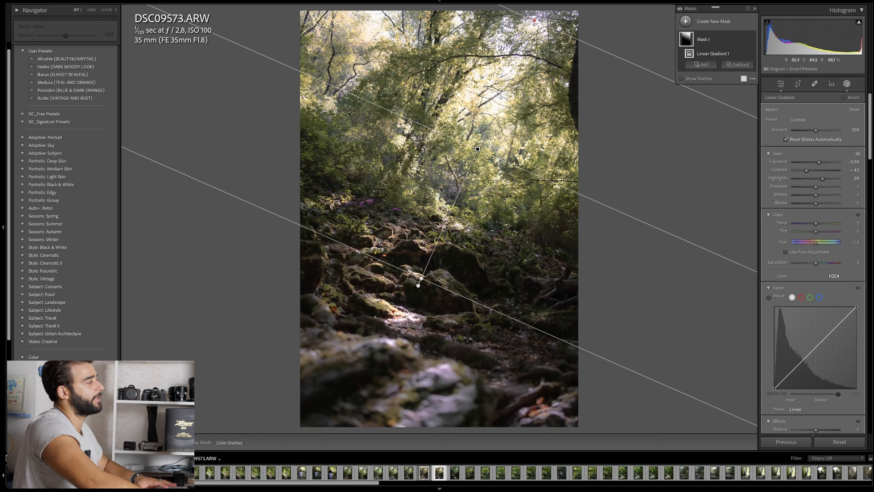
mouse_move(815, 187)
mouse_down()
mouse_move(831, 187)
mouse_move(818, 190)
mouse_up()
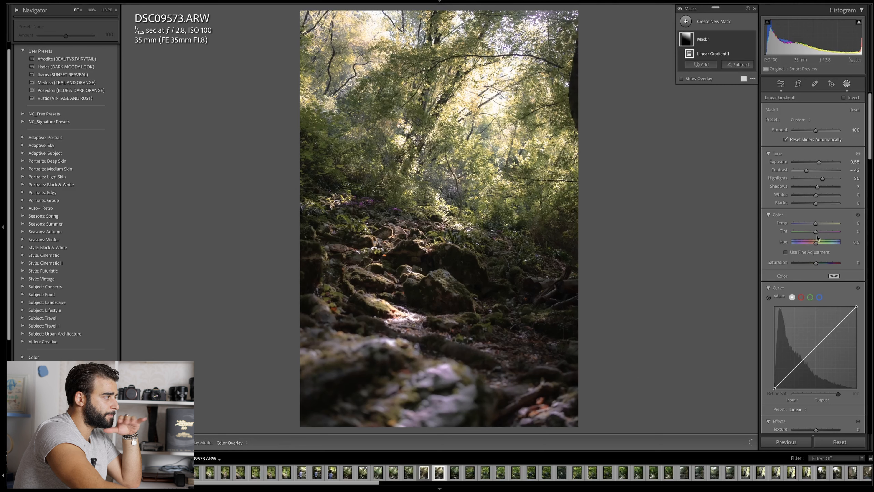
key(ctrl+z)
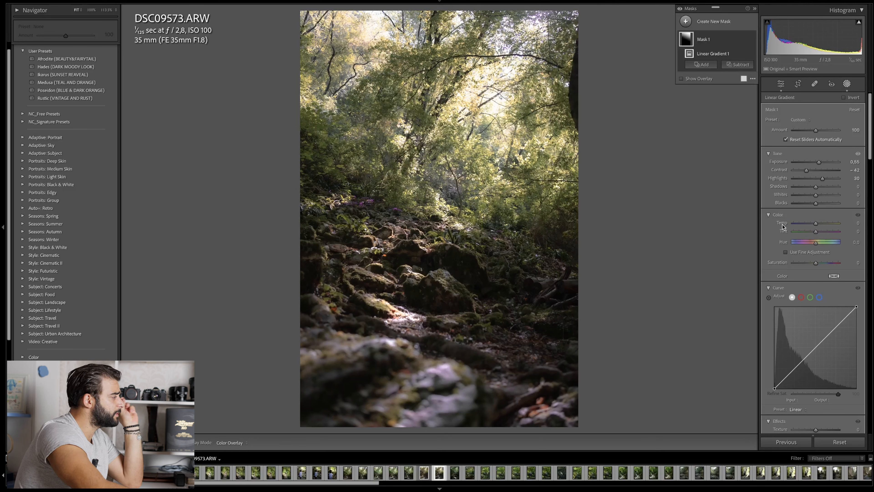
Fine-tune the upper-right gradient mask's temperature by comparing slightly warmer and slightly cooler values.
drag(816, 224, 817, 225)
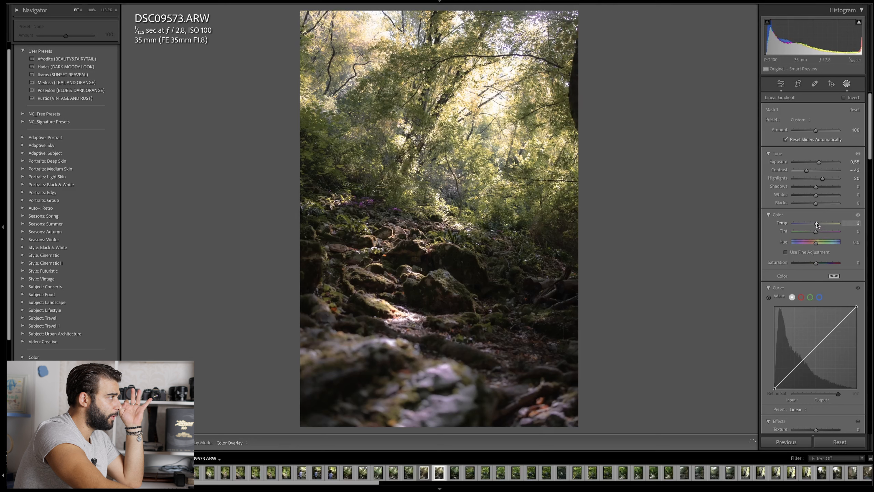
drag(817, 224, 818, 225)
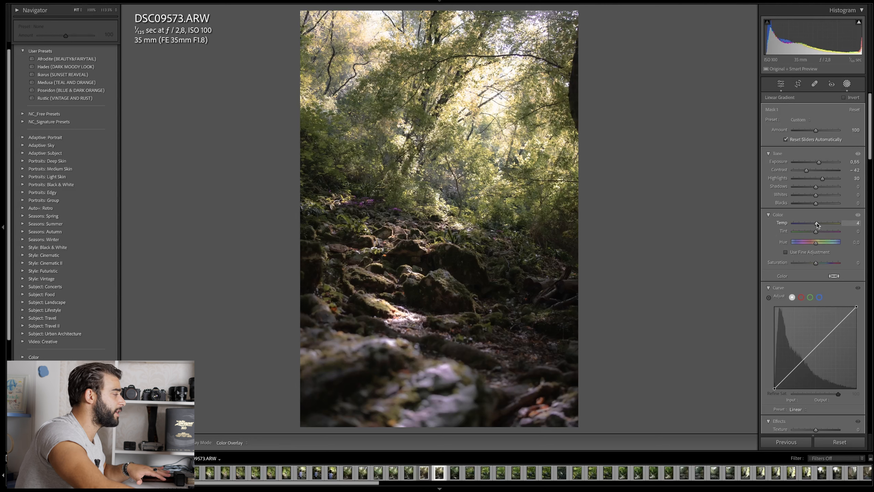
drag(818, 223, 816, 223)
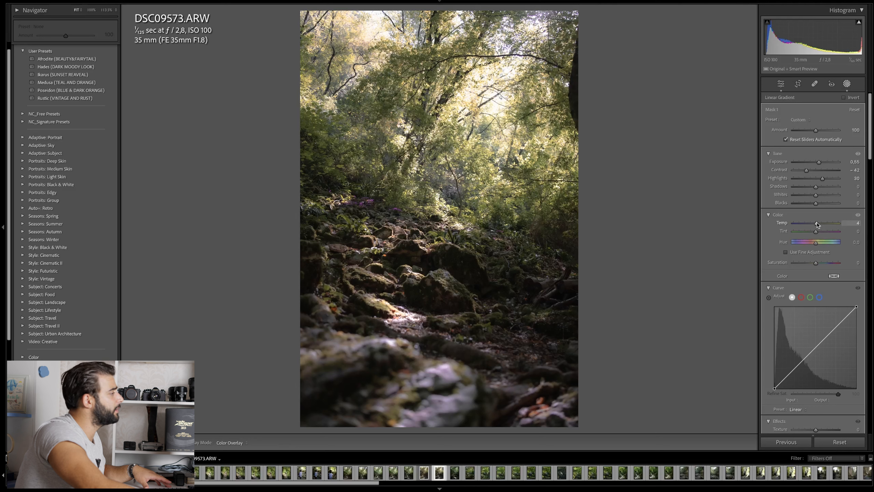
drag(816, 223, 817, 223)
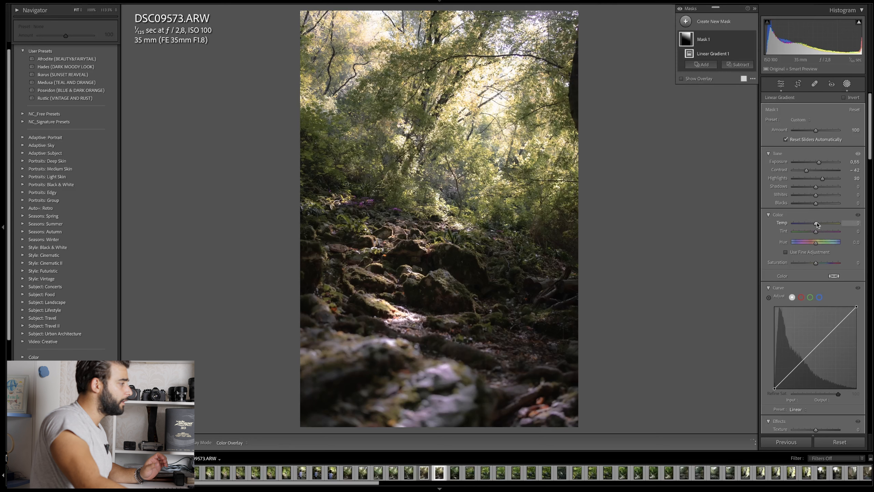
drag(816, 225, 818, 226)
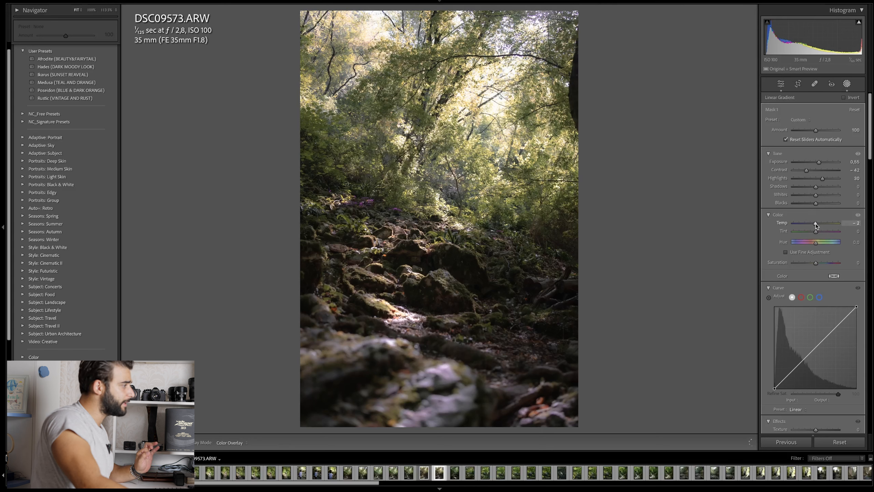
drag(815, 223, 816, 224)
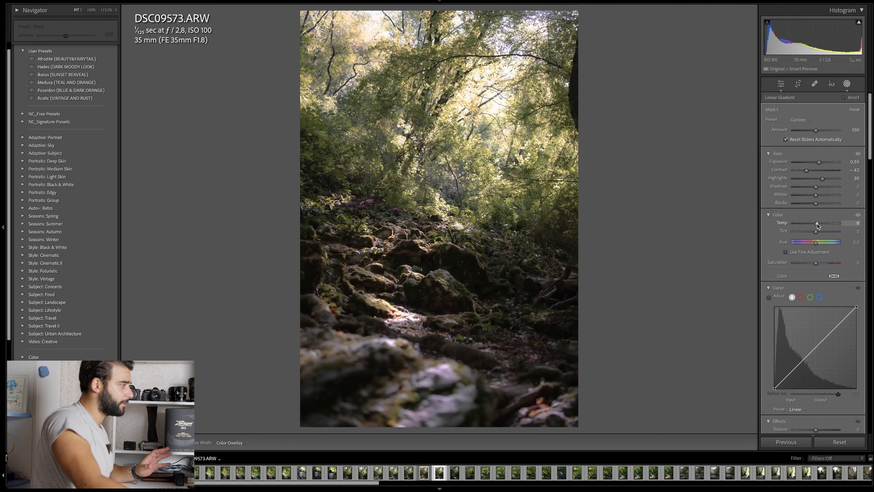
click(804, 216)
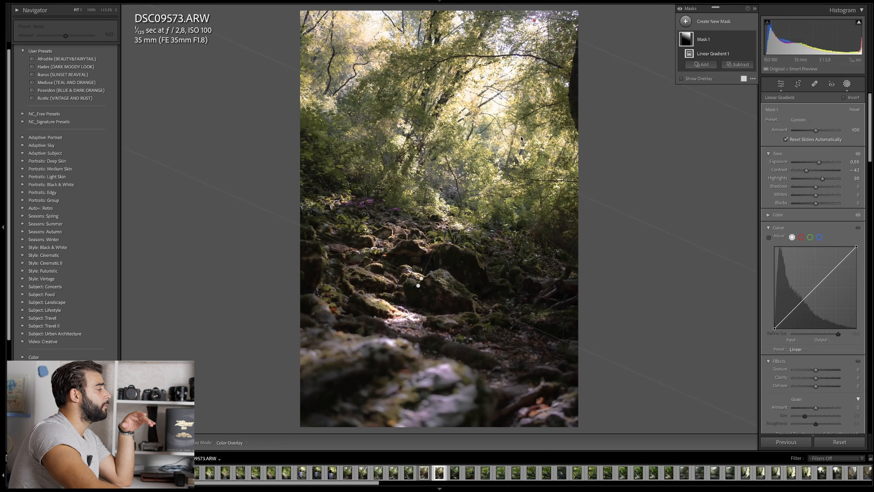
Add a second linear gradient mask rising diagonally from the photo's lower-left corner, with exposure 1.62, contrast −16 and shadows 18.
mouse_move(561, 6)
click(686, 22)
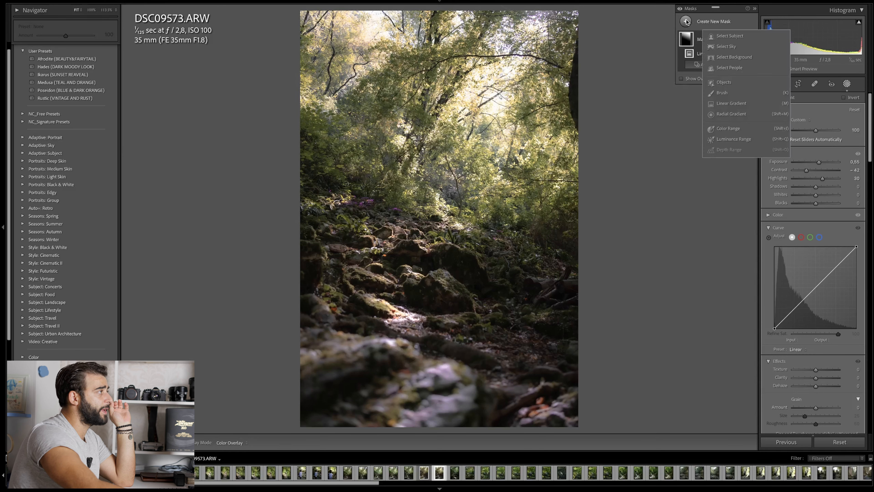
click(726, 104)
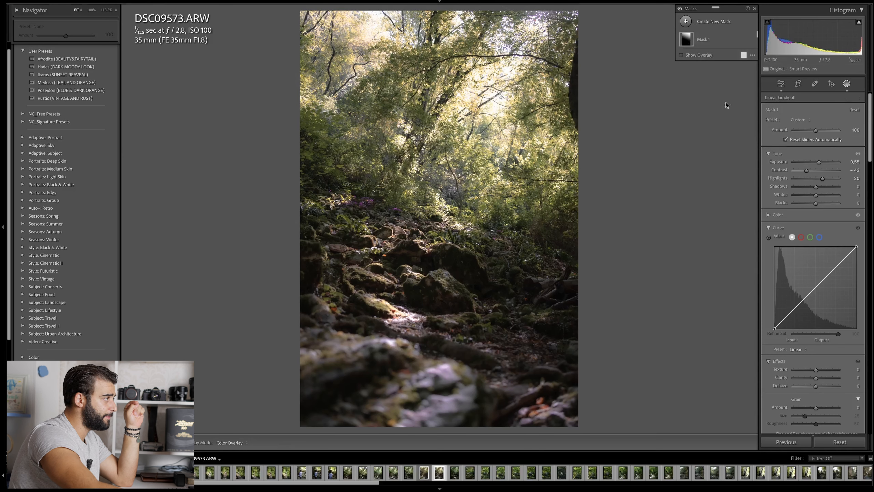
drag(299, 427, 420, 291)
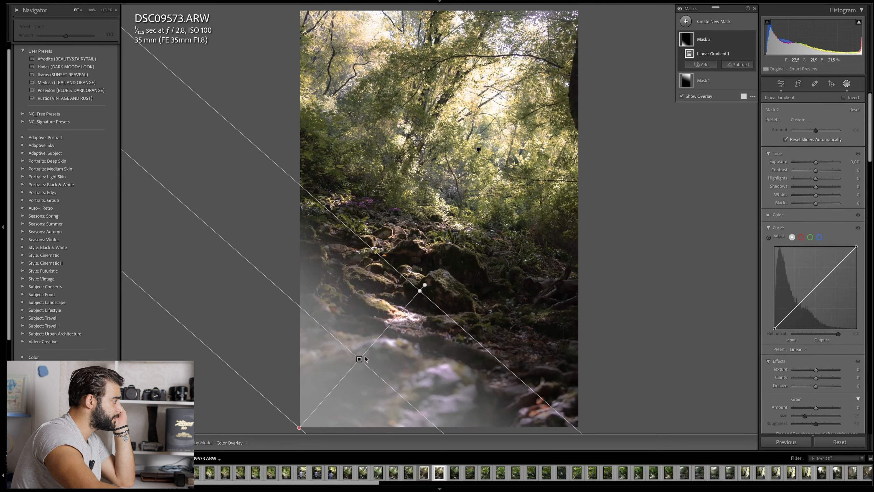
drag(365, 357, 363, 354)
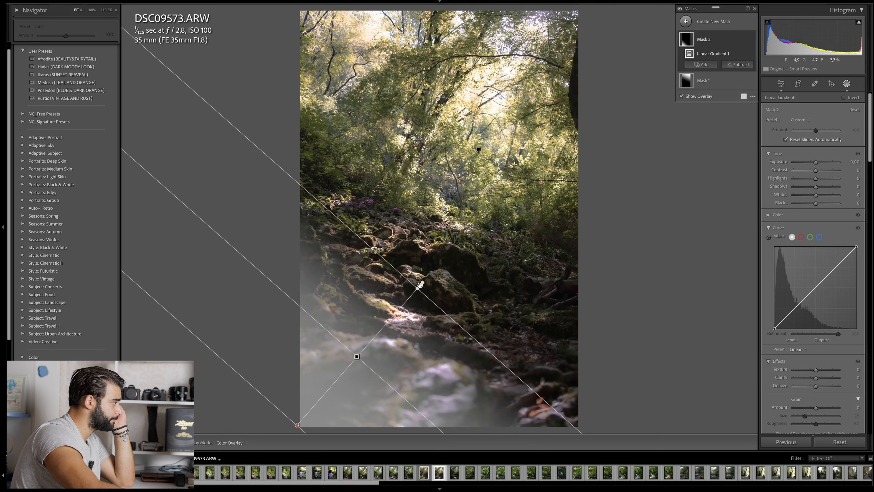
drag(422, 281, 403, 270)
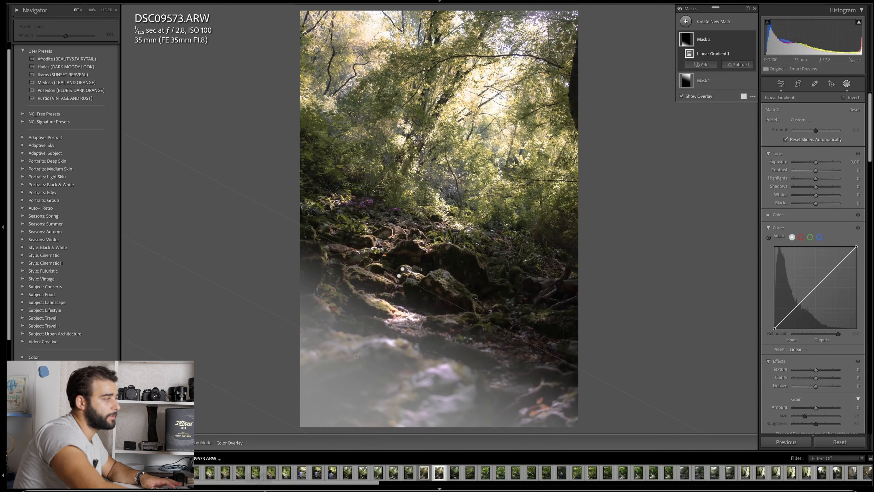
drag(815, 162, 820, 188)
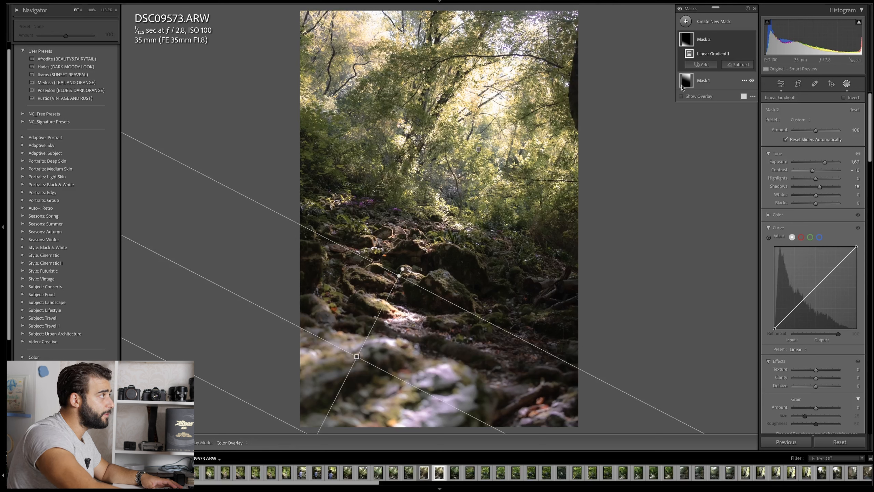
Add a third linear gradient mask from the photo's lower-right corner, with exposure −1.02, contrast 32, highlights −43 and shadows 10.
click(686, 22)
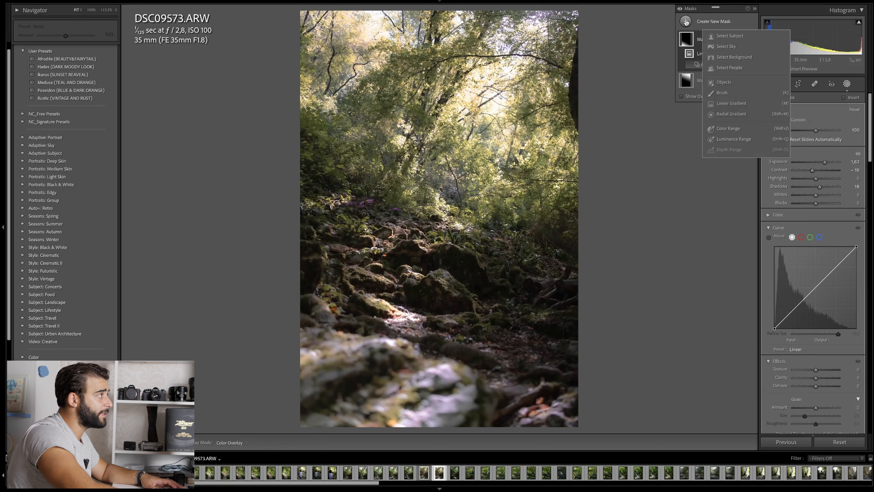
click(730, 104)
drag(598, 400, 508, 309)
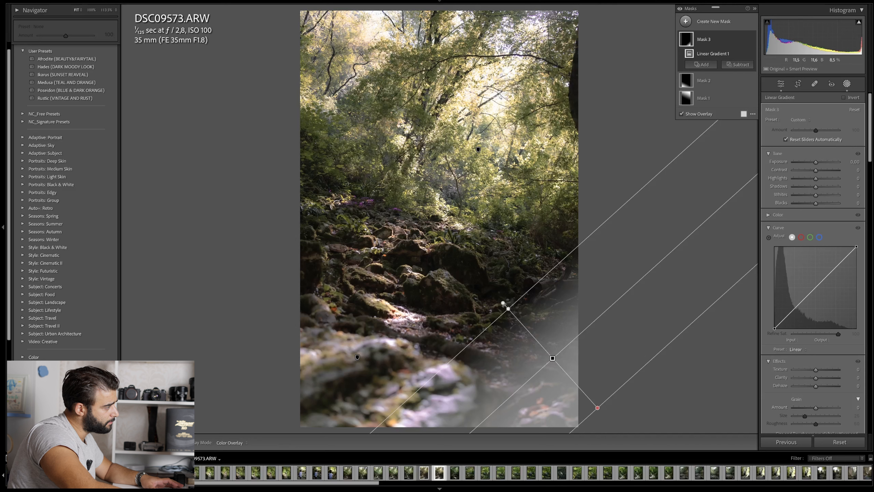
drag(503, 304, 491, 289)
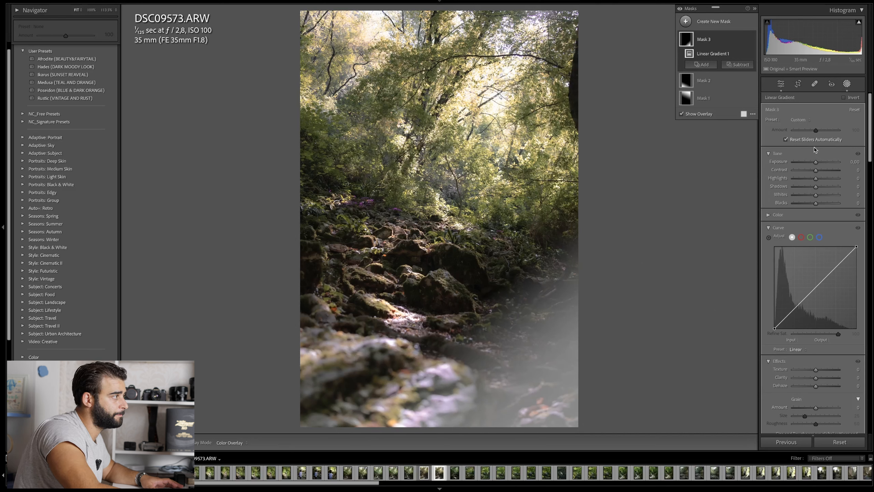
drag(816, 163, 826, 189)
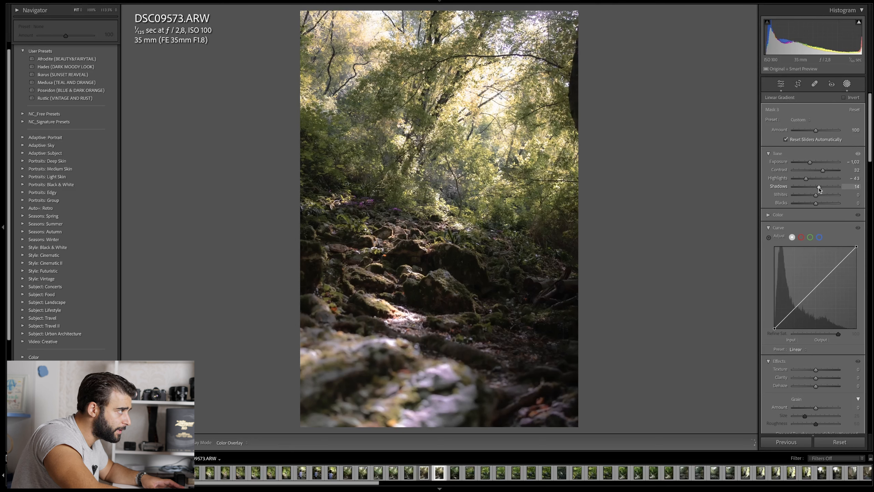
drag(817, 188, 818, 189)
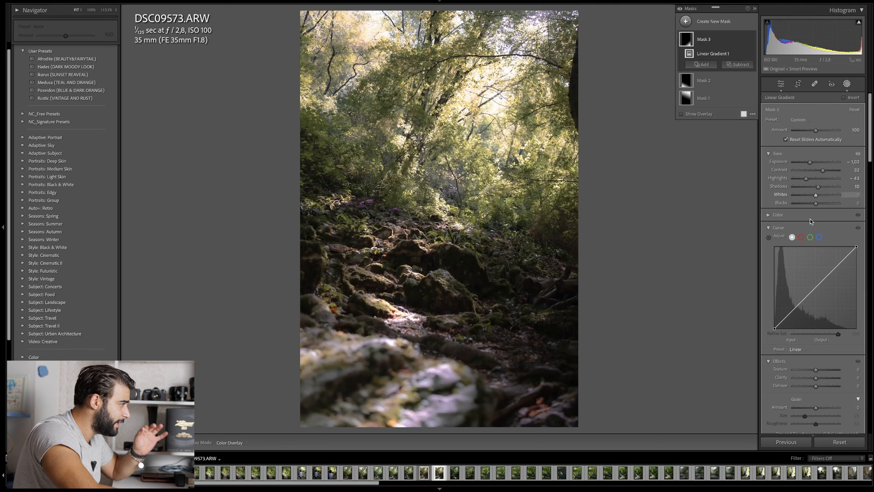
click(769, 214)
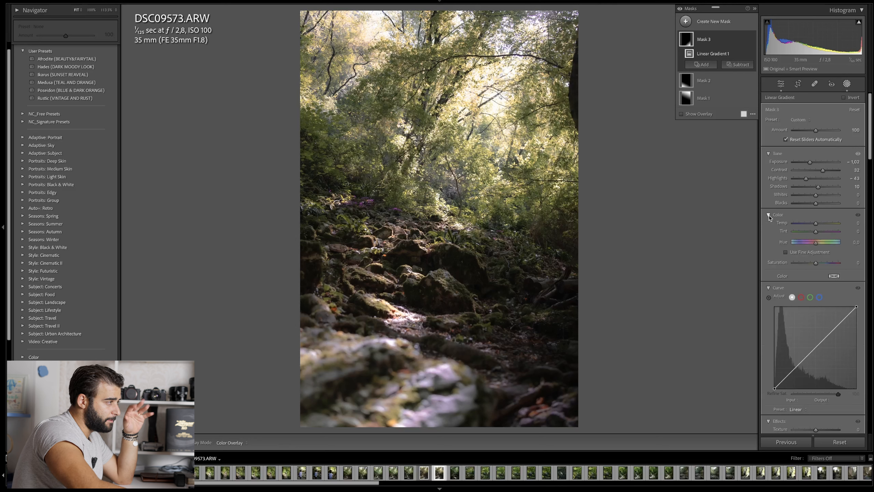
click(770, 215)
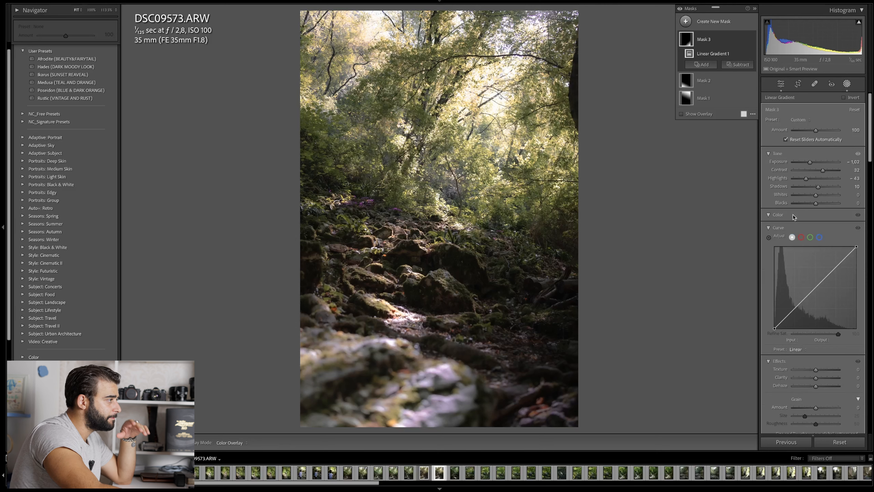
click(771, 215)
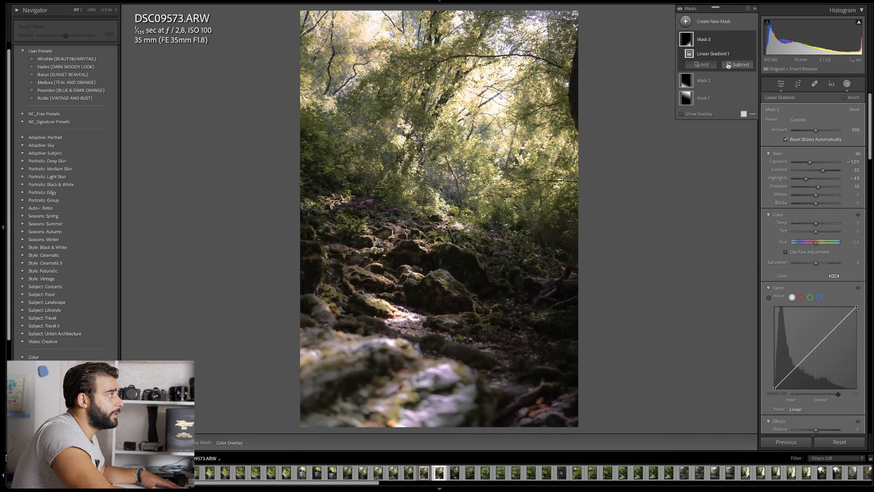
Create a brush mask with size 11, feather 55 and Auto Mask, painted over the mossy rocks in the middle of the path.
click(693, 22)
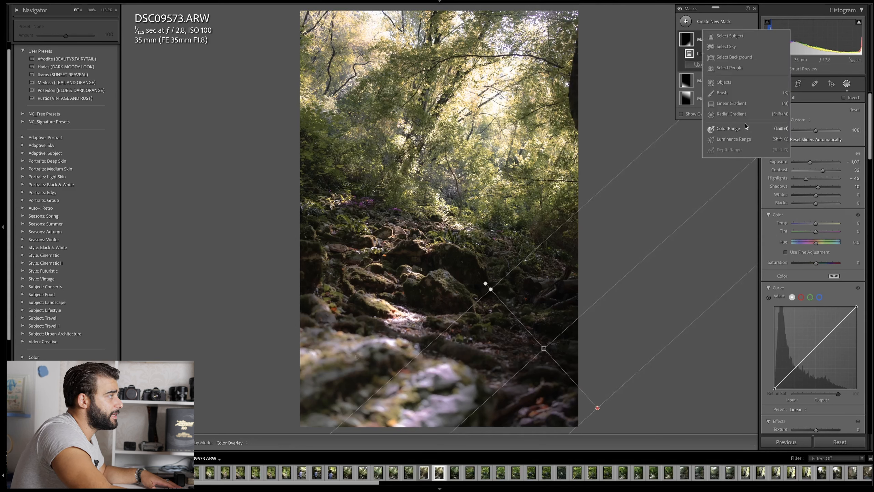
click(722, 93)
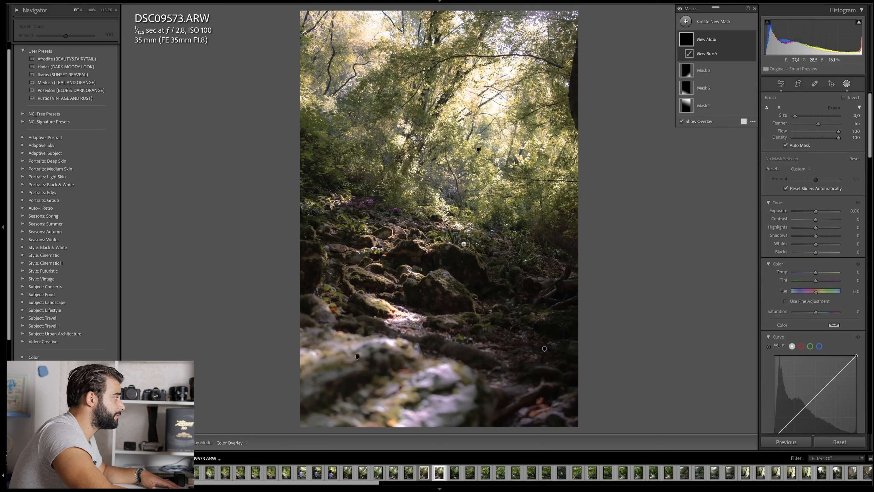
scroll(388, 255, up, 7)
mouse_move(411, 233)
mouse_down()
mouse_move(381, 251)
mouse_move(378, 293)
mouse_move(396, 303)
mouse_move(385, 310)
mouse_move(369, 258)
mouse_move(446, 229)
mouse_up()
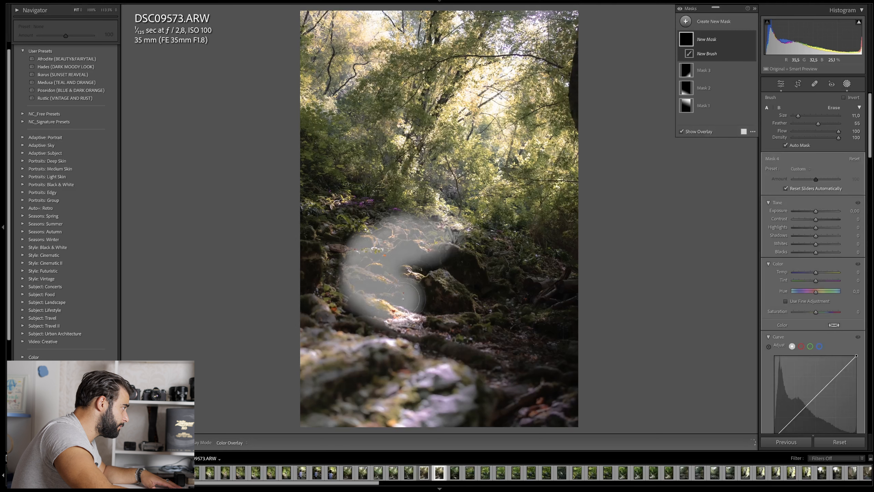
mouse_move(428, 262)
mouse_down()
mouse_move(415, 293)
mouse_move(423, 217)
mouse_move(444, 206)
mouse_move(406, 236)
mouse_up()
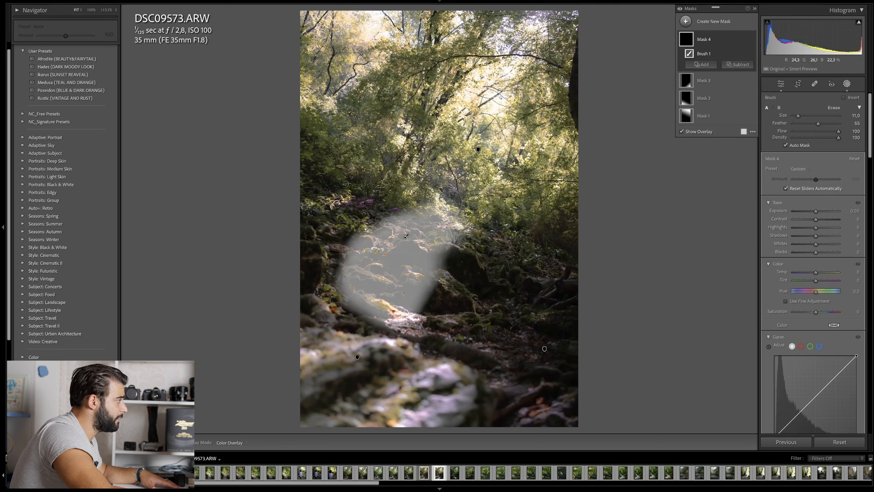
Refine the rock brush mask by extending it over the boulder's upper edge and erasing it from the bright patch of path below.
key(alt)
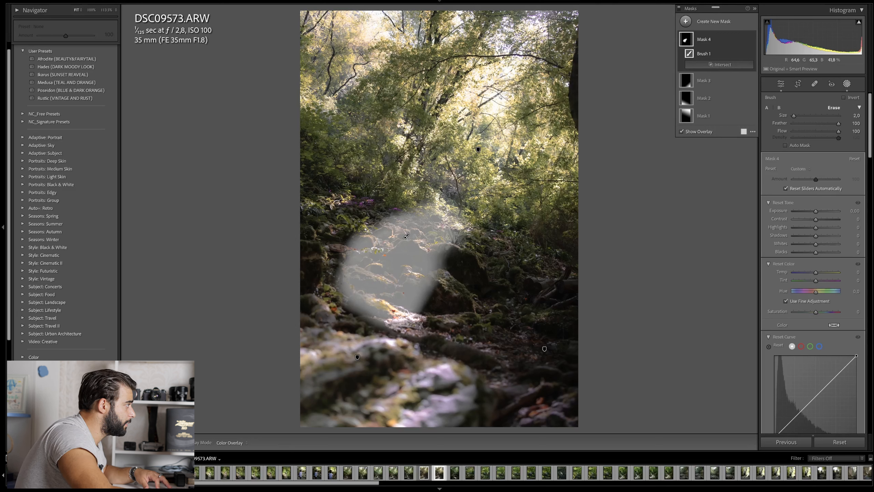
mouse_move(443, 207)
mouse_down()
mouse_move(449, 216)
mouse_move(438, 223)
mouse_move(450, 215)
mouse_move(450, 251)
mouse_up()
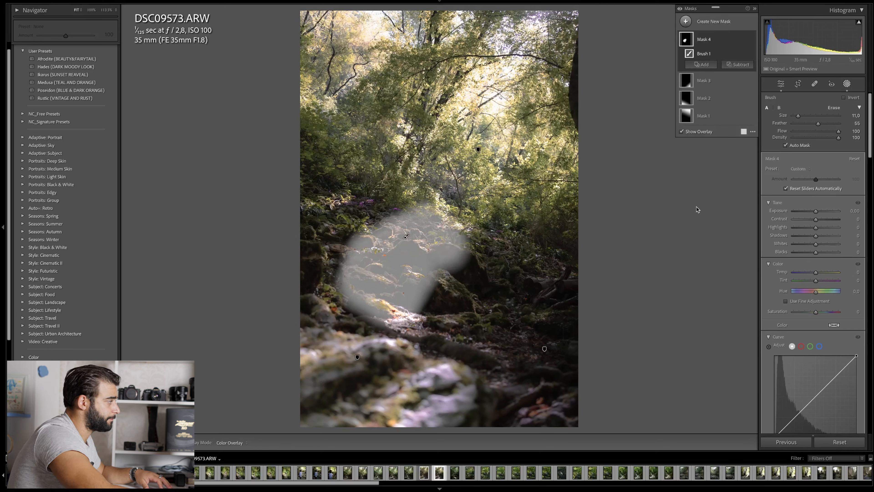
key(alt)
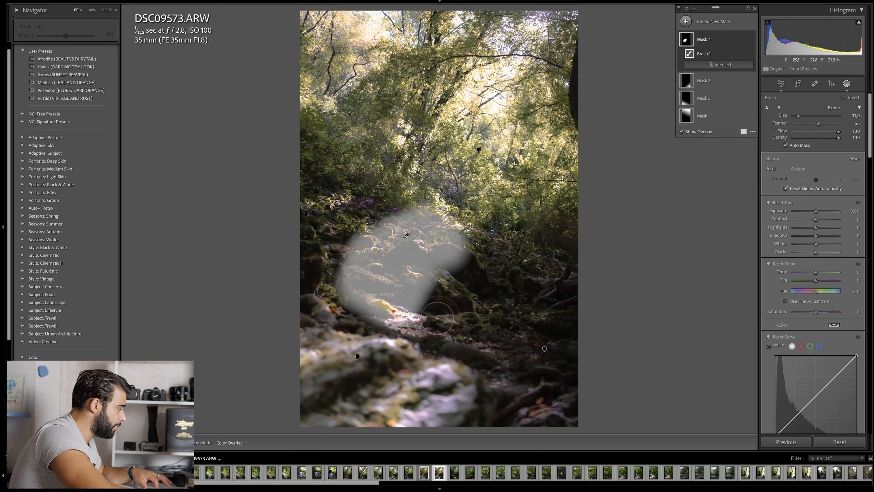
mouse_move(425, 315)
mouse_down()
mouse_move(348, 325)
mouse_move(440, 304)
mouse_move(418, 306)
mouse_up()
Set the rock brush mask's highlights to 22, trying exposure, contrast and shadows changes and resetting them to 0.
mouse_move(815, 211)
mouse_down()
mouse_move(845, 211)
mouse_move(828, 215)
mouse_up()
double_click(828, 213)
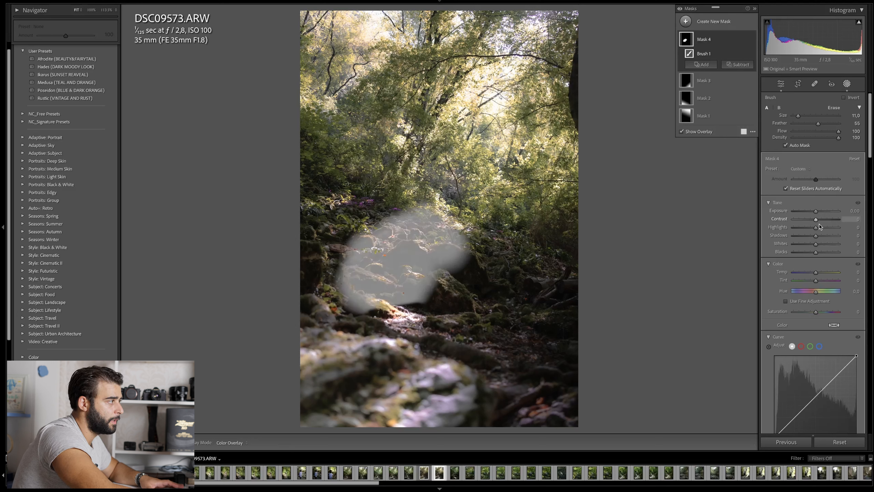
mouse_move(815, 227)
mouse_down()
mouse_move(835, 228)
mouse_move(820, 225)
mouse_move(818, 236)
mouse_up()
double_click(817, 229)
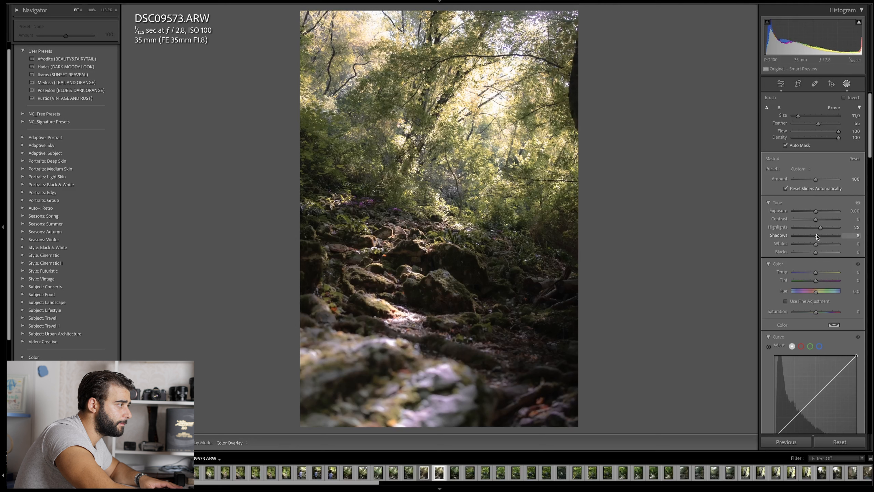
drag(817, 237, 816, 220)
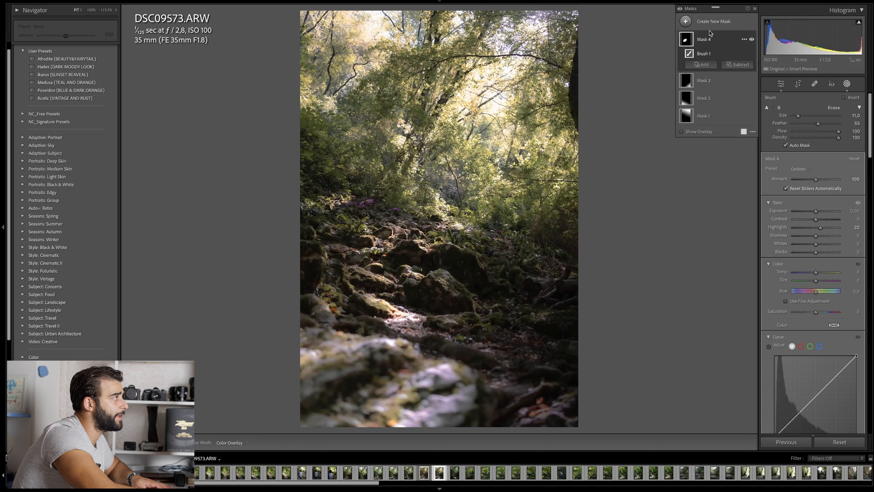
Add another brush mask painted over the bright sunlit patch of path below the rocks and the bright spot at the path's far end.
click(686, 21)
click(722, 92)
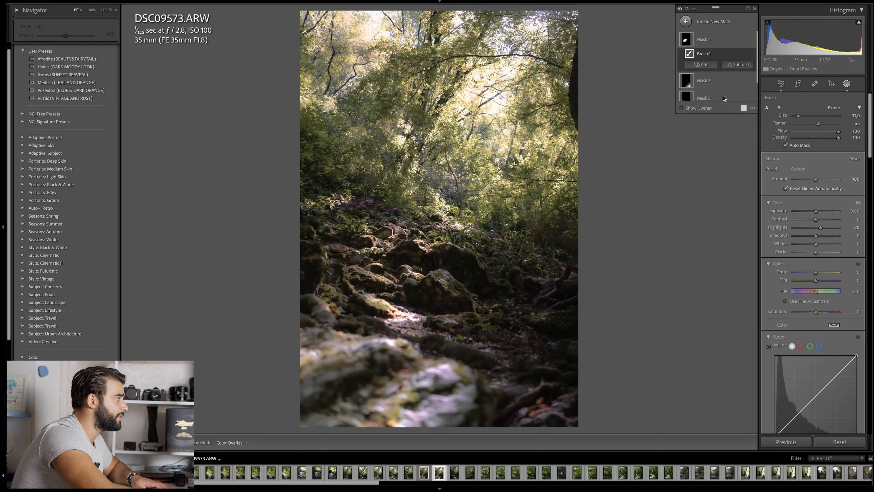
drag(427, 312, 397, 327)
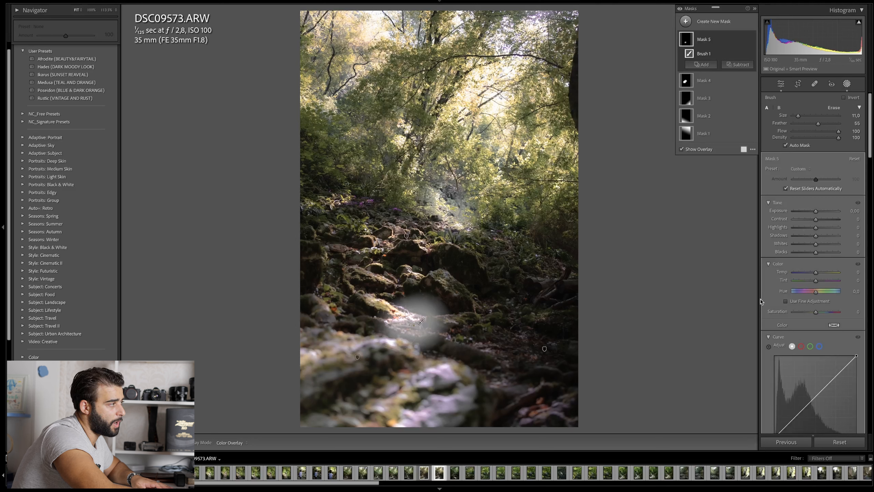
Set the bright-patch brush mask's highlights to −80, trying different whites values and resetting them to 0.
drag(815, 228, 793, 228)
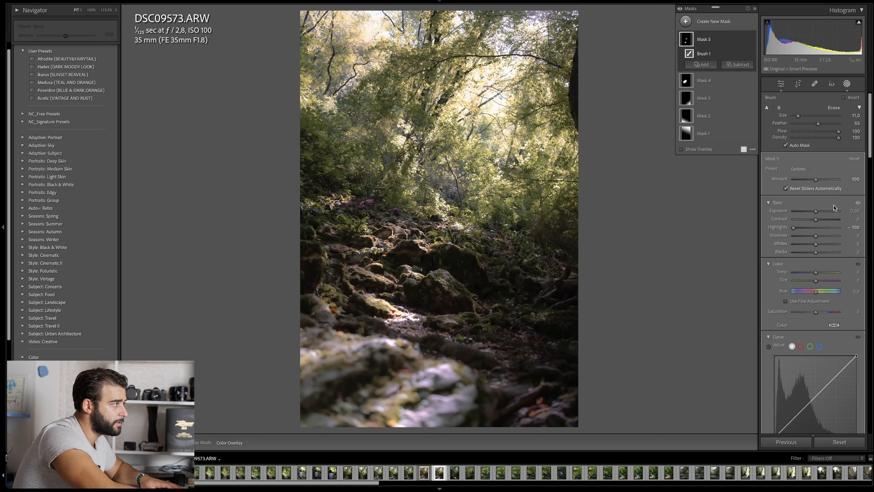
drag(816, 211, 802, 244)
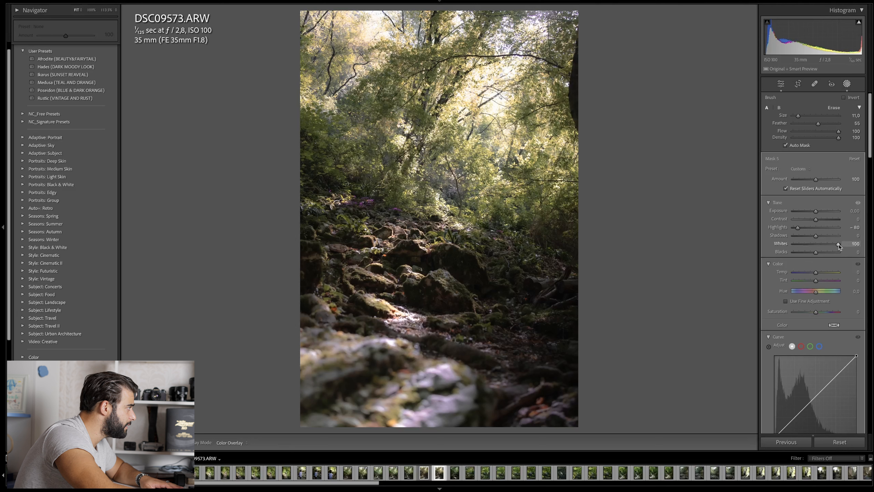
double_click(809, 244)
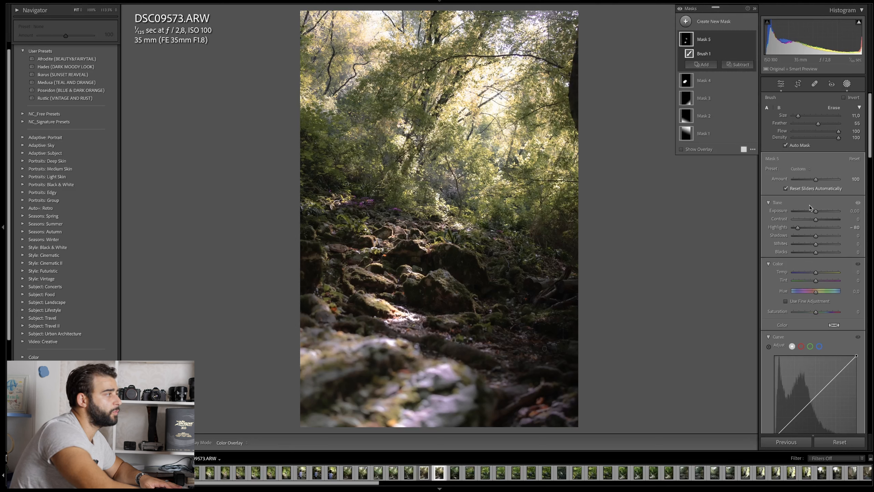
Try lowering the photo's overall exposure to −0.15 and undo that change.
scroll(769, 395, down, 10)
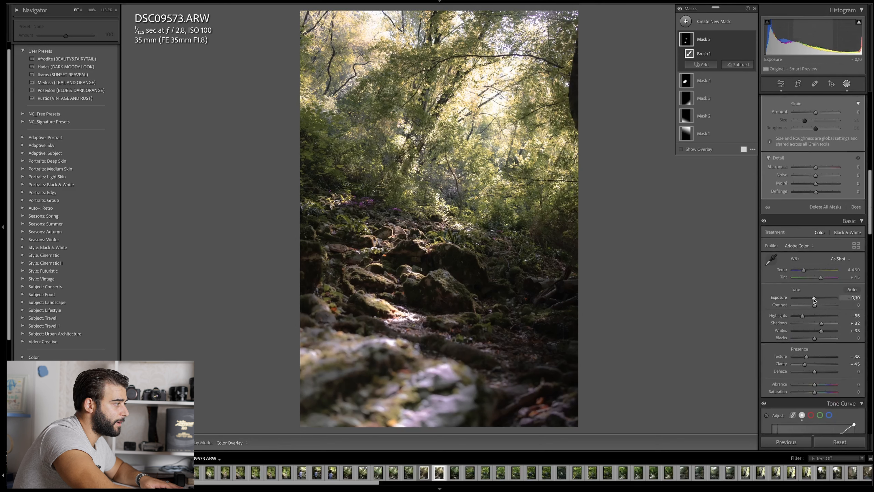
drag(814, 301, 814, 300)
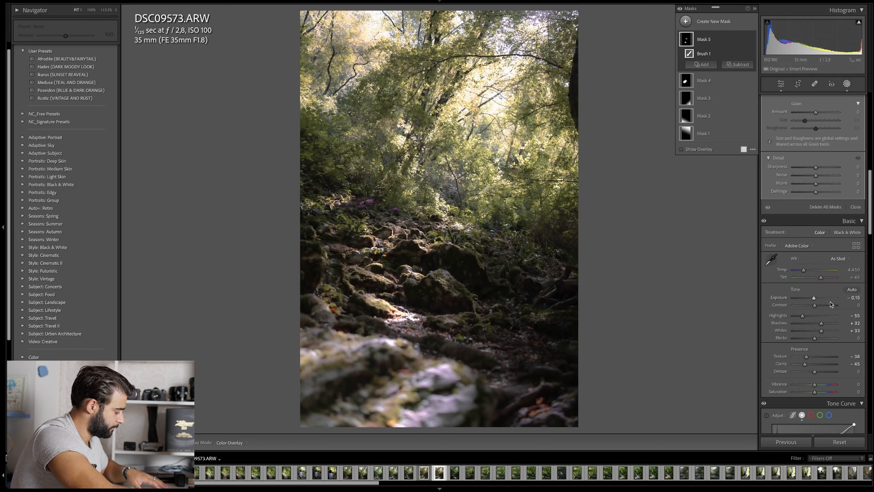
key(ctrl+z)
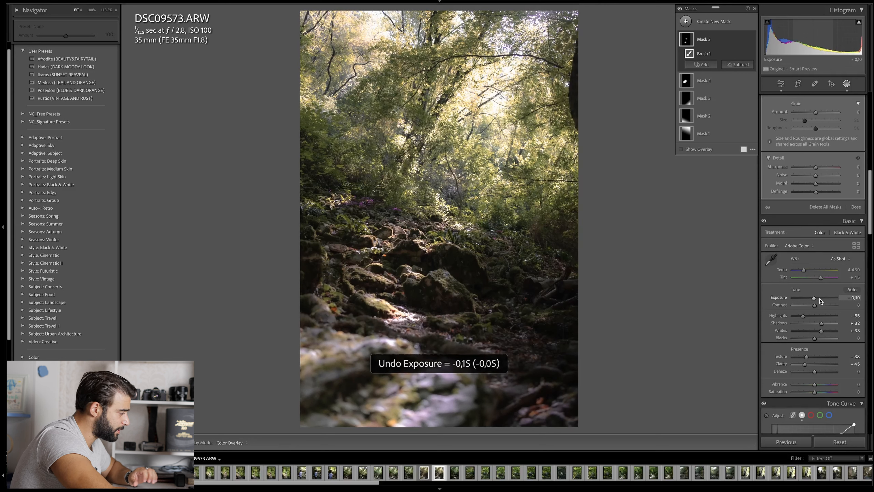